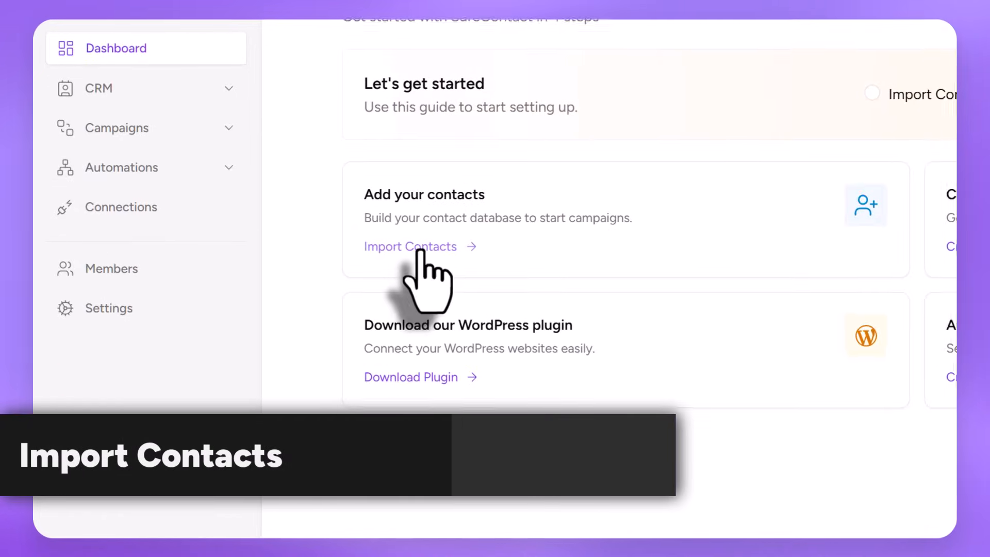
- Start a CSV contact import and proceed to mapping its columns to the contact fields
click(421, 248)
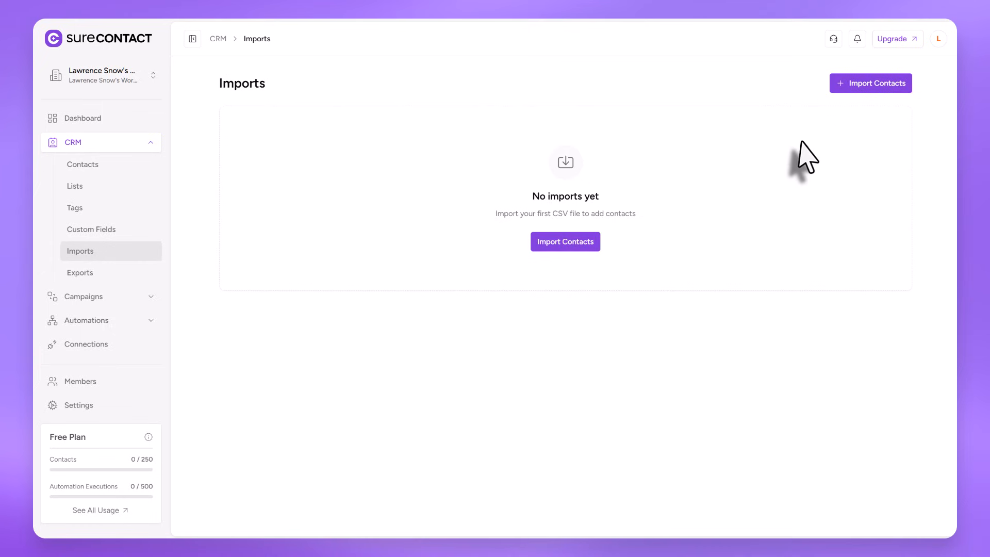
click(856, 87)
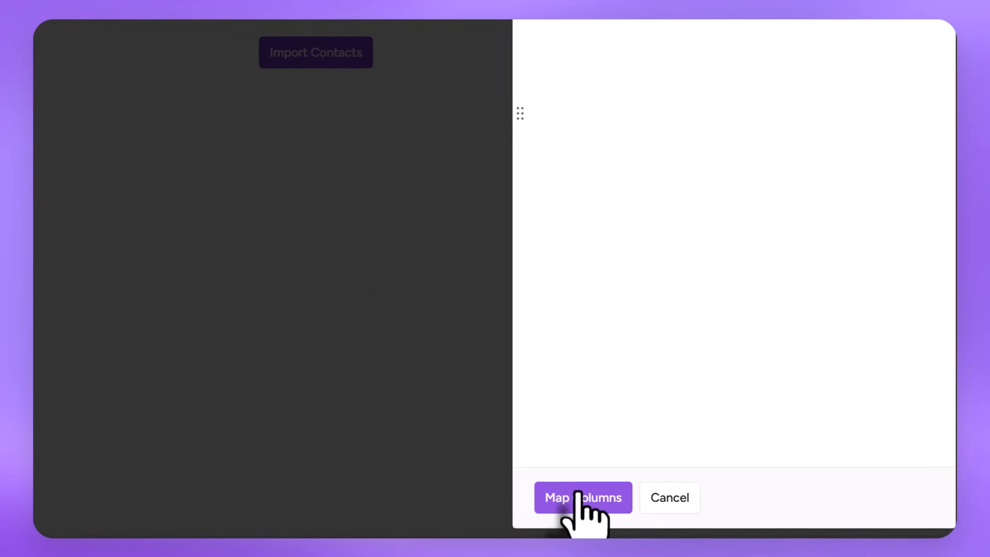
click(577, 498)
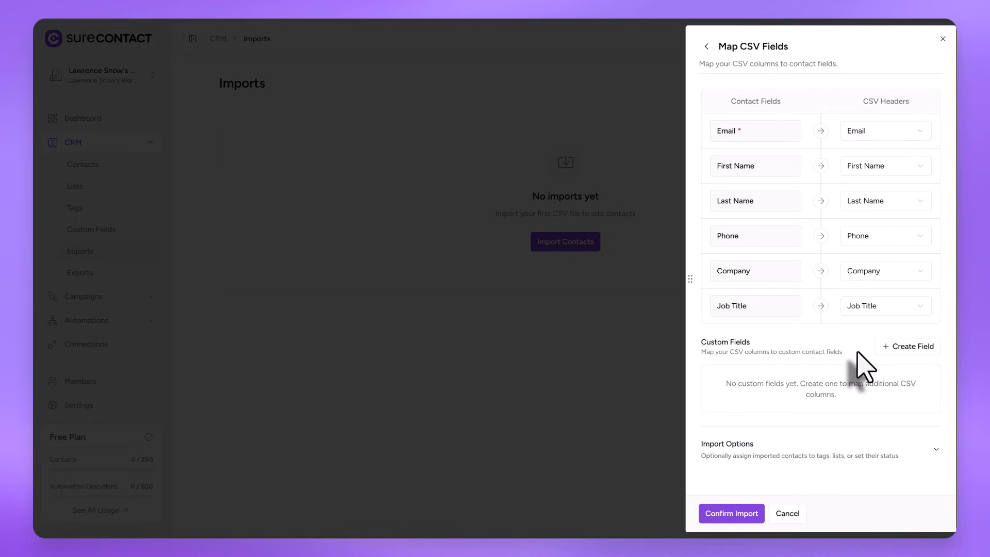
- Expand the import options, then create the tag "sample" and assign it to the imported contacts
click(863, 455)
scroll(863, 455, down, 3)
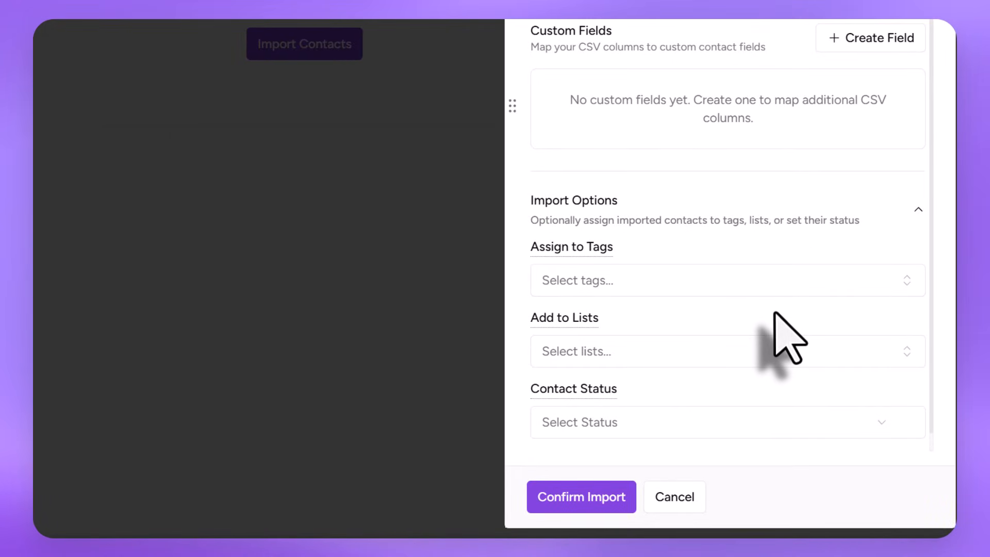
scroll(776, 330, down, 1)
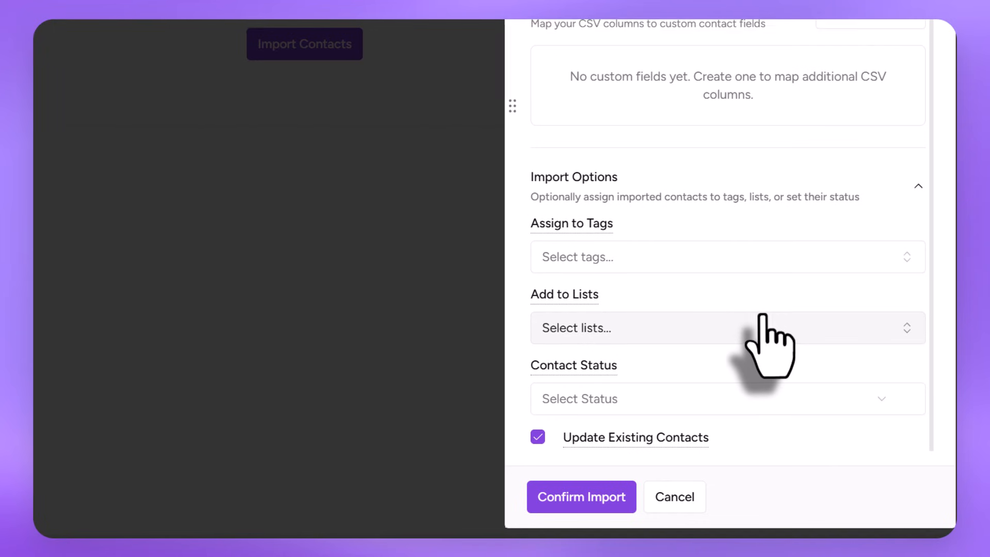
click(673, 324)
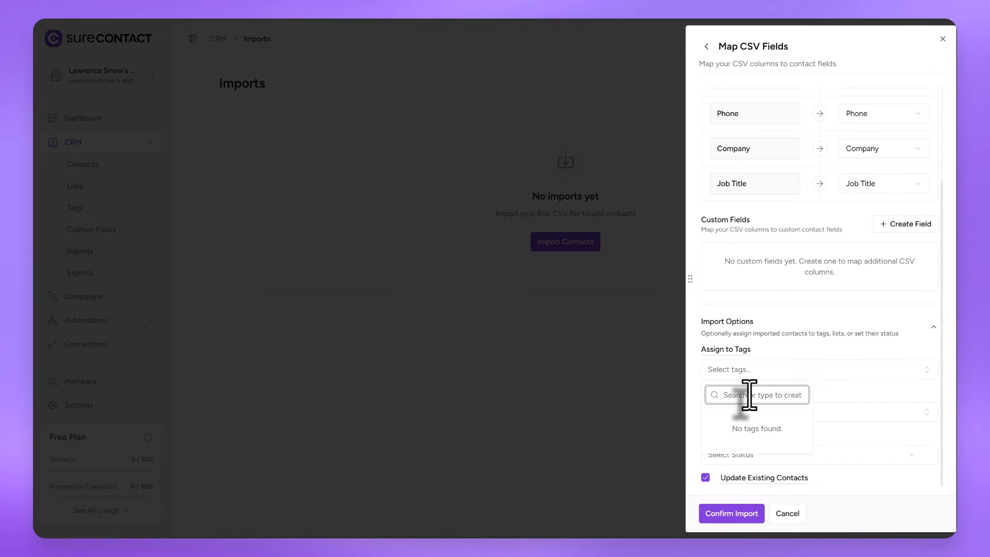
text(sample)
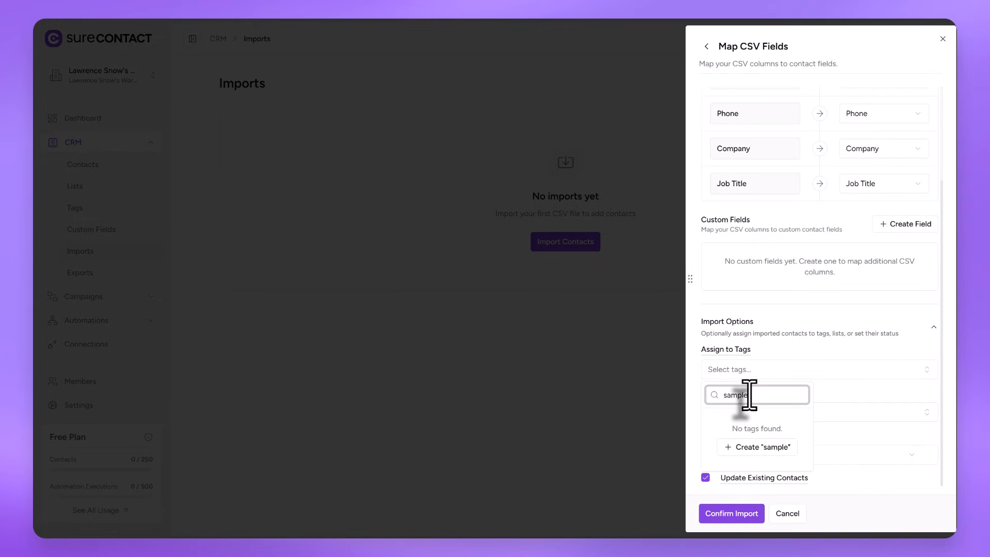
click(755, 448)
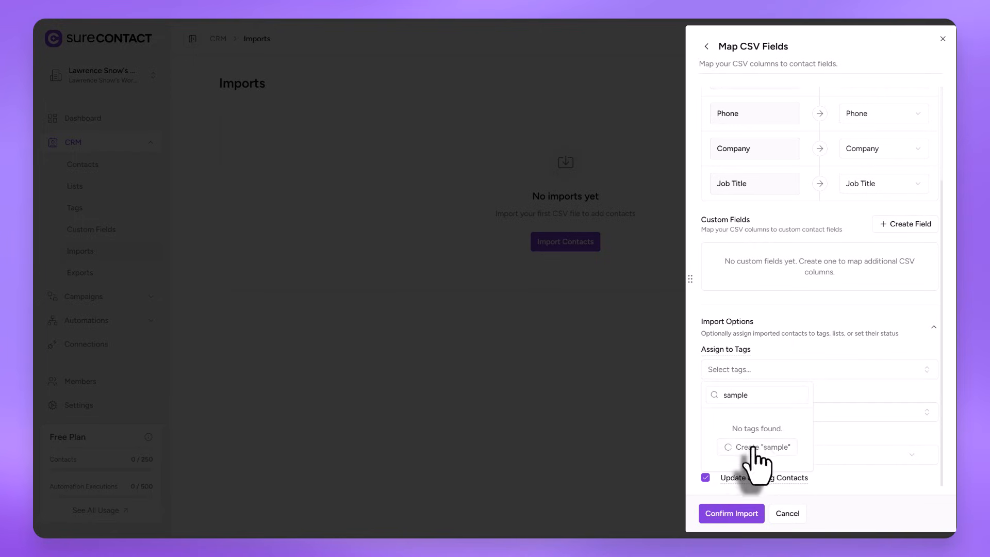
click(799, 343)
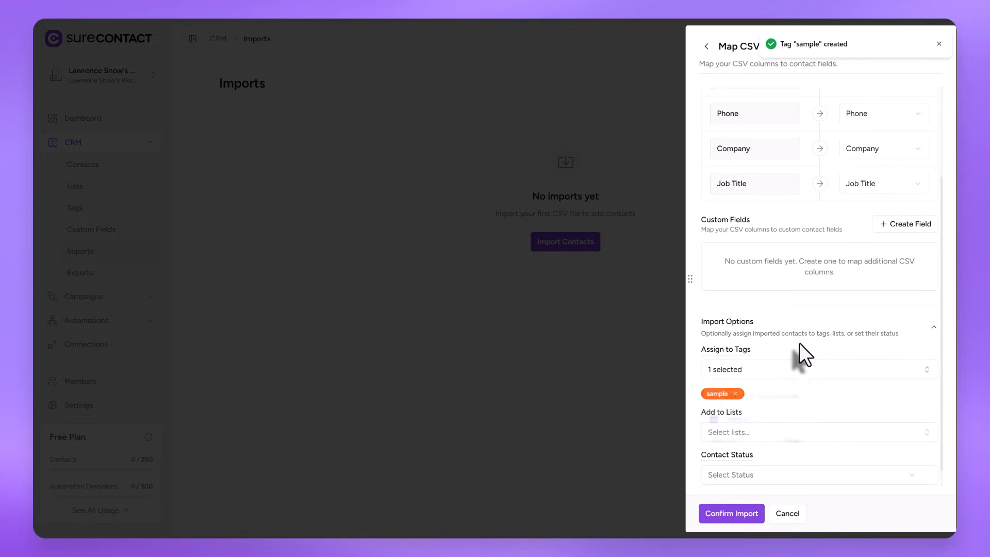
- Create the list "sample list" and add the imported contacts to it
click(745, 433)
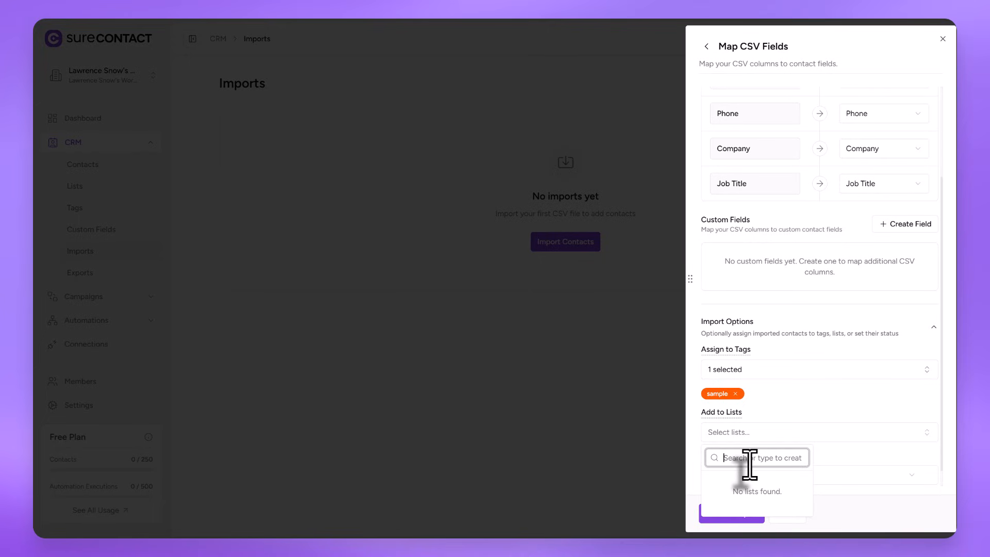
text(sample list)
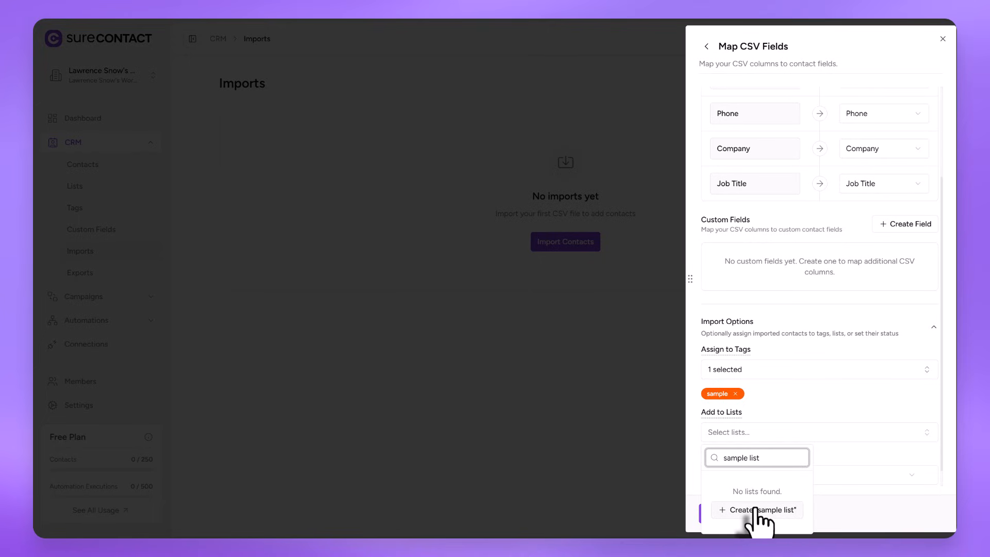
click(755, 509)
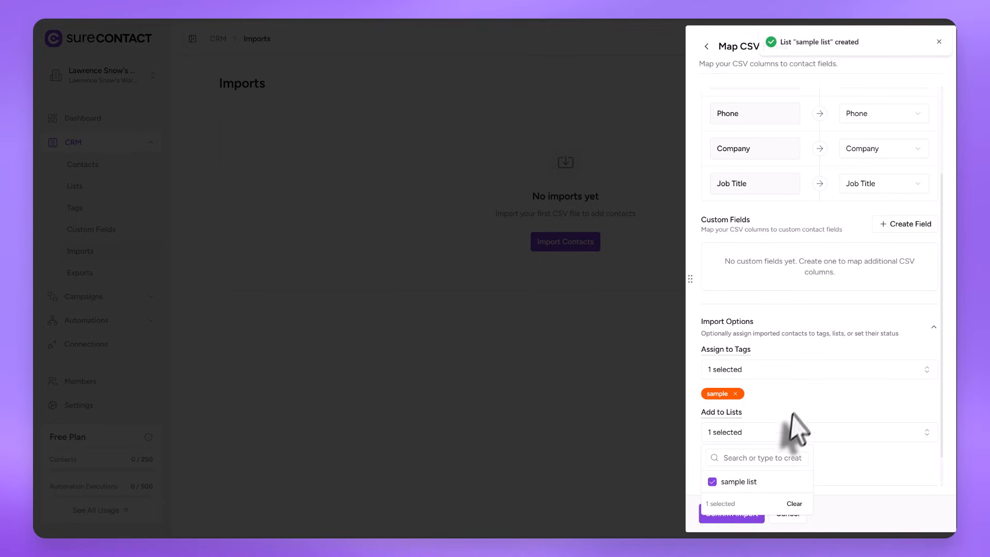
click(819, 413)
- Set the contact status for the imported contacts to Active
scroll(795, 457, down, 1)
click(794, 456)
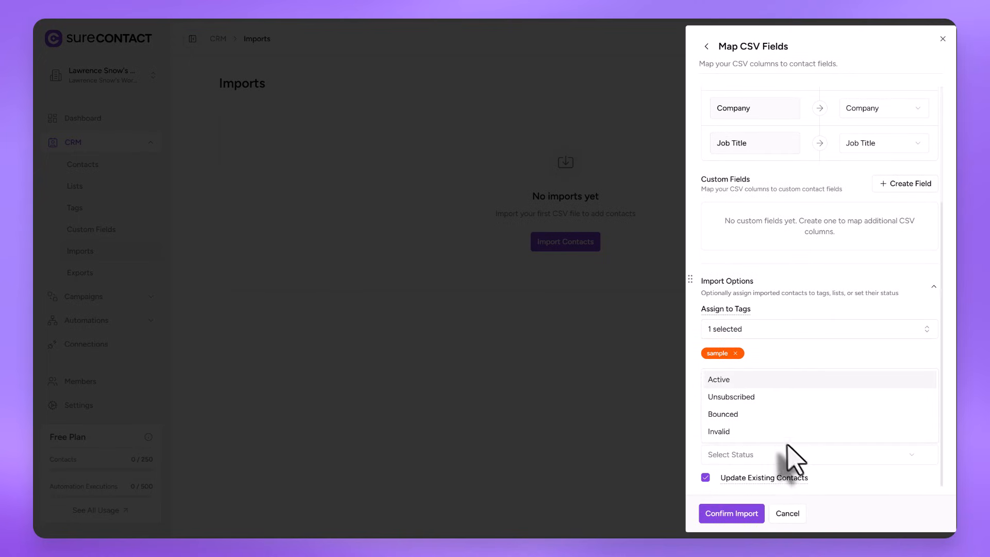
click(722, 380)
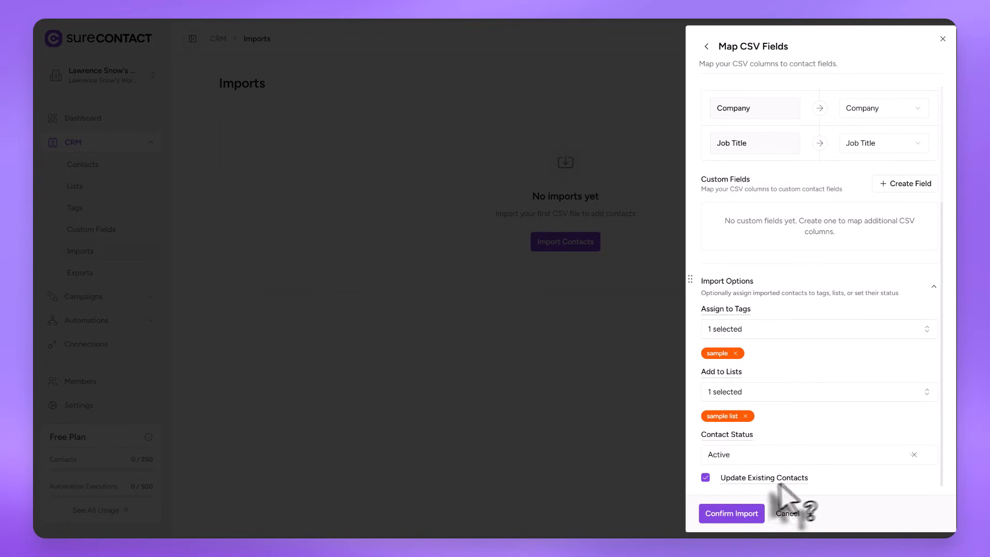
- Confirm the CSV import and open the list of CRM contacts
click(747, 514)
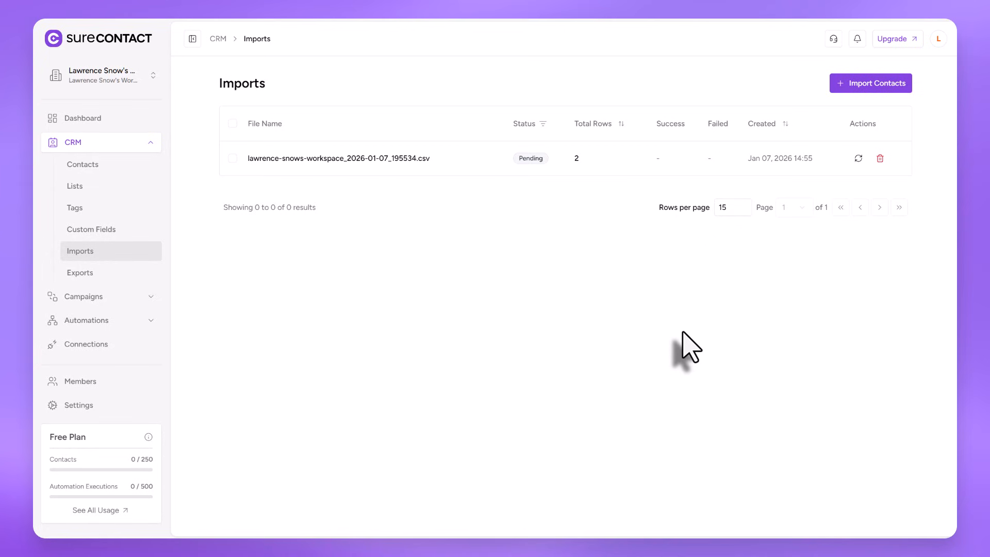
click(89, 168)
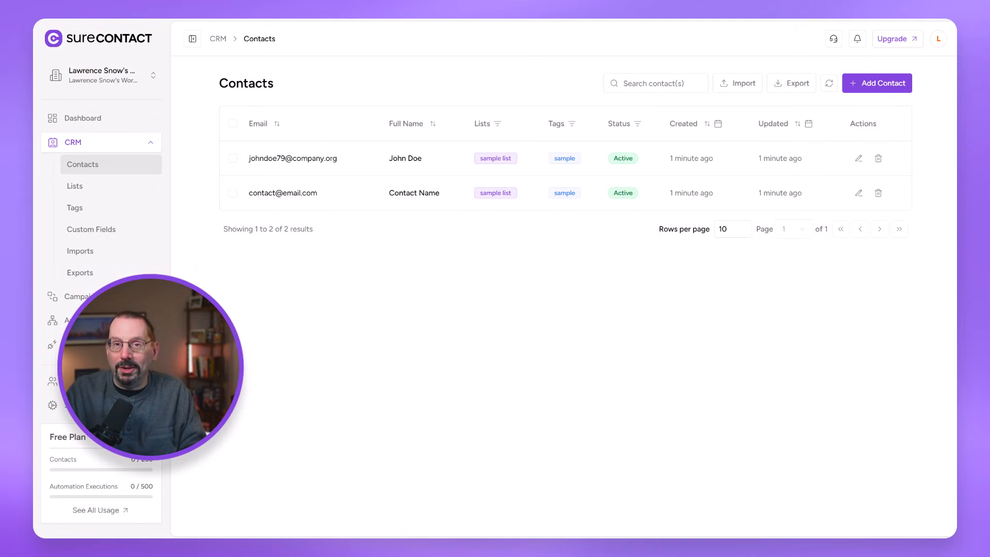
- Add an email configuration using SMTP2GO from the SMTP providers, with Strategic Marketing Solutions as the From Name
click(83, 118)
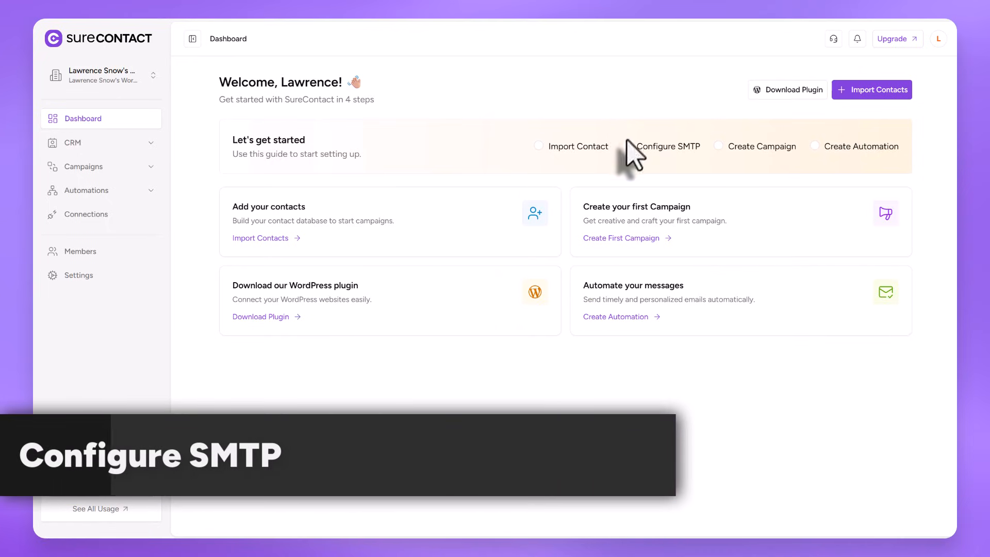
click(632, 154)
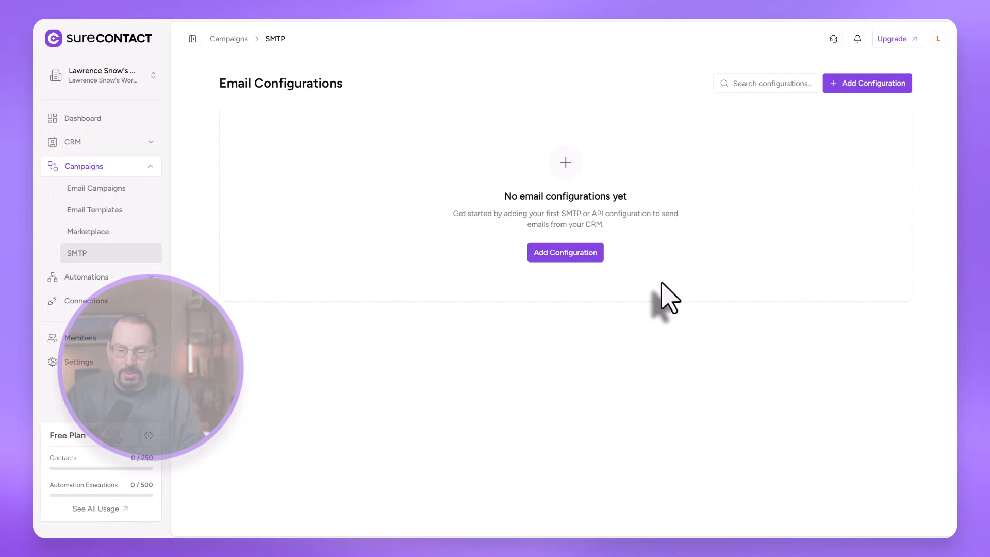
click(565, 261)
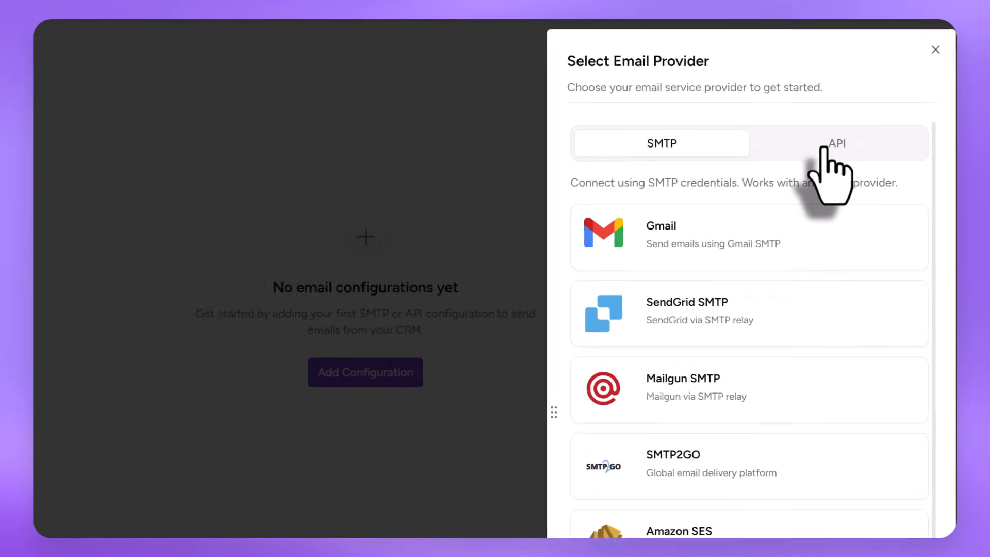
click(823, 148)
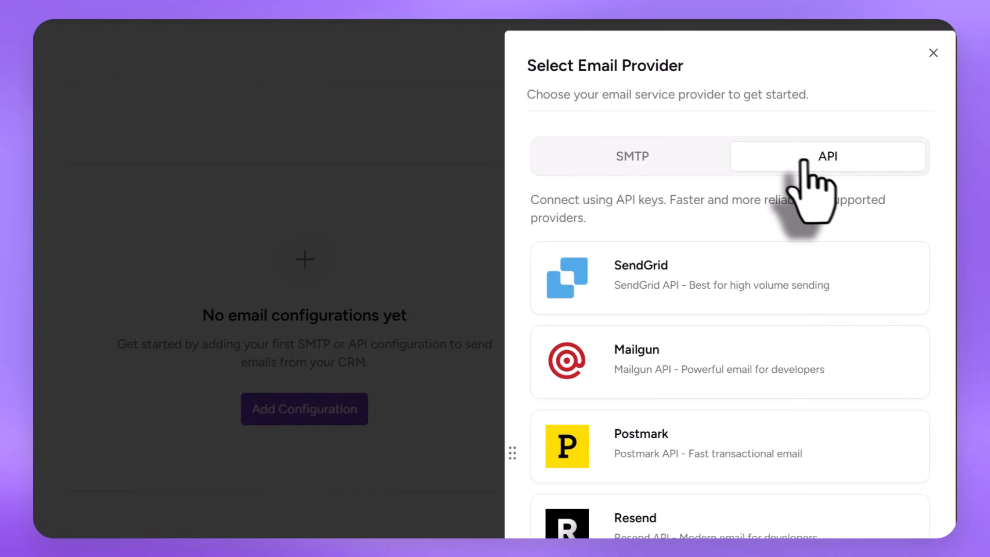
click(632, 158)
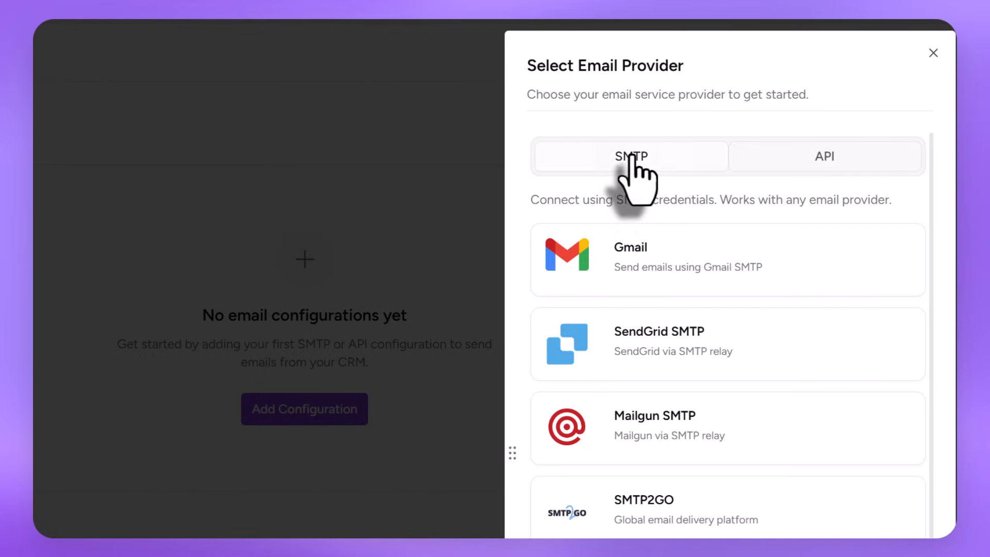
click(683, 521)
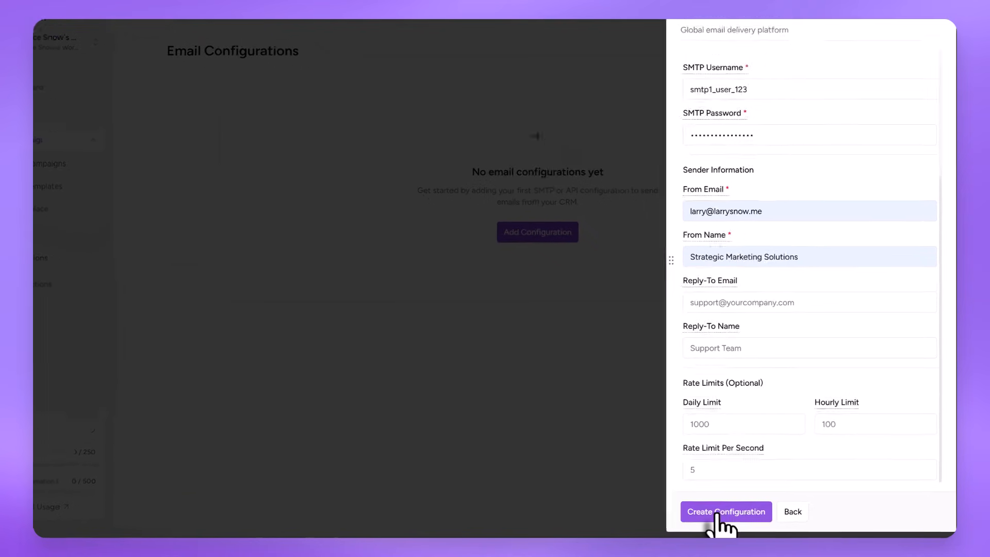
click(733, 514)
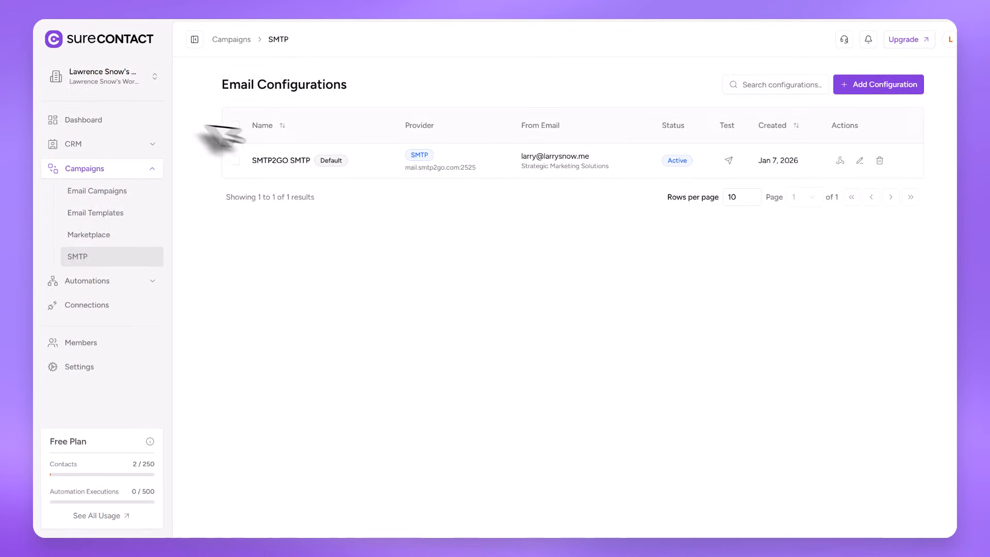
- Create an email campaign named "The New CRM Everyone is Talking About"
click(85, 118)
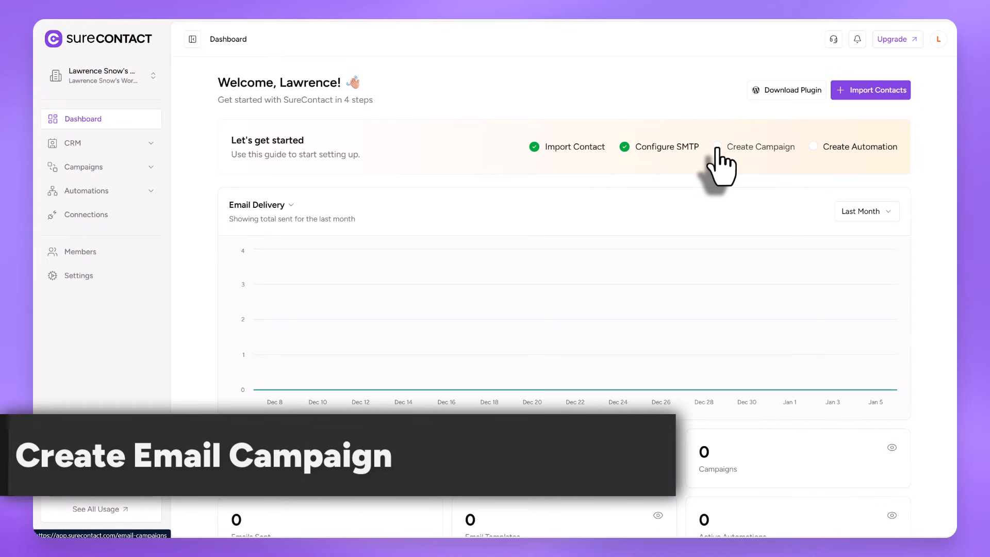
click(744, 149)
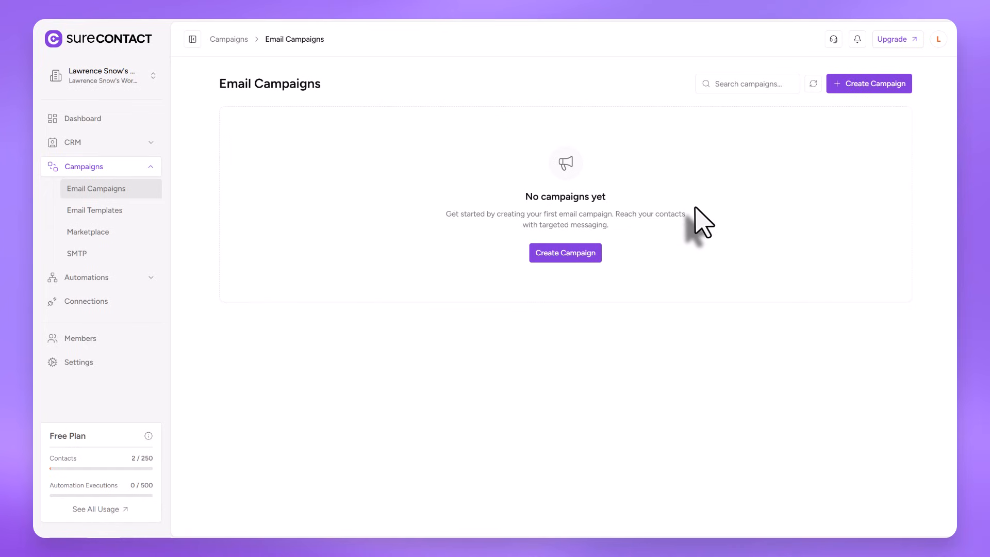
click(847, 85)
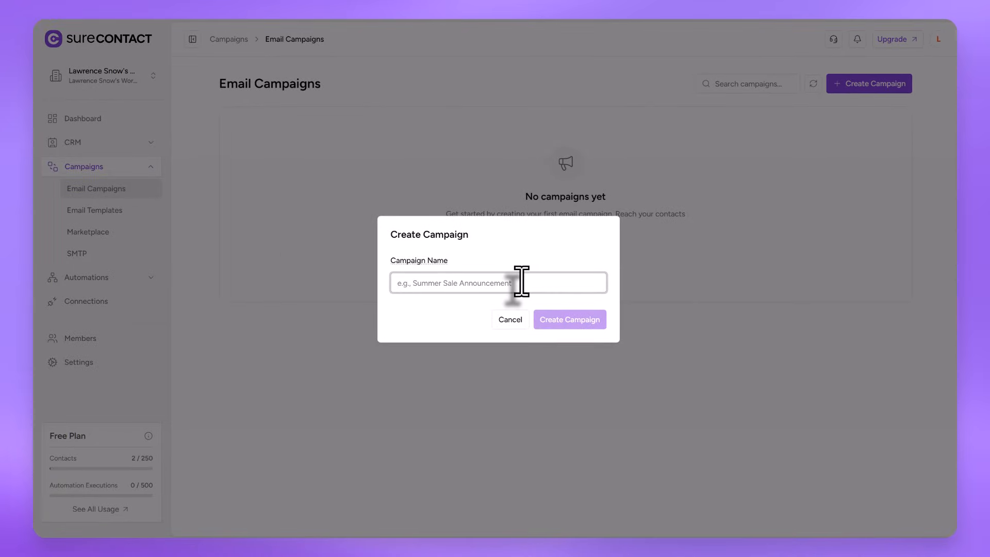
text(Th)
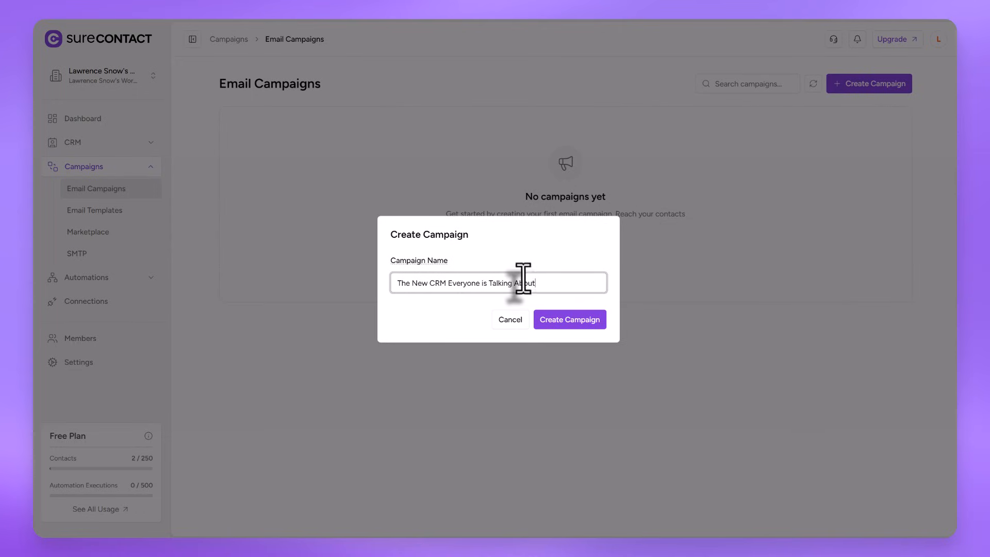
click(567, 320)
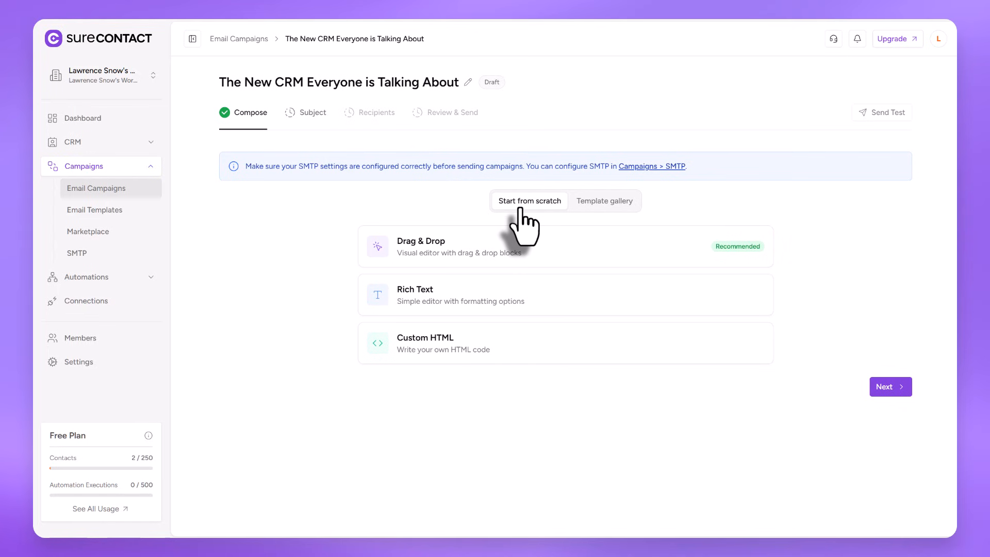
- Preview the Launch Day Brief template from the Product Launch category in mobile view and use it for the campaign
click(616, 203)
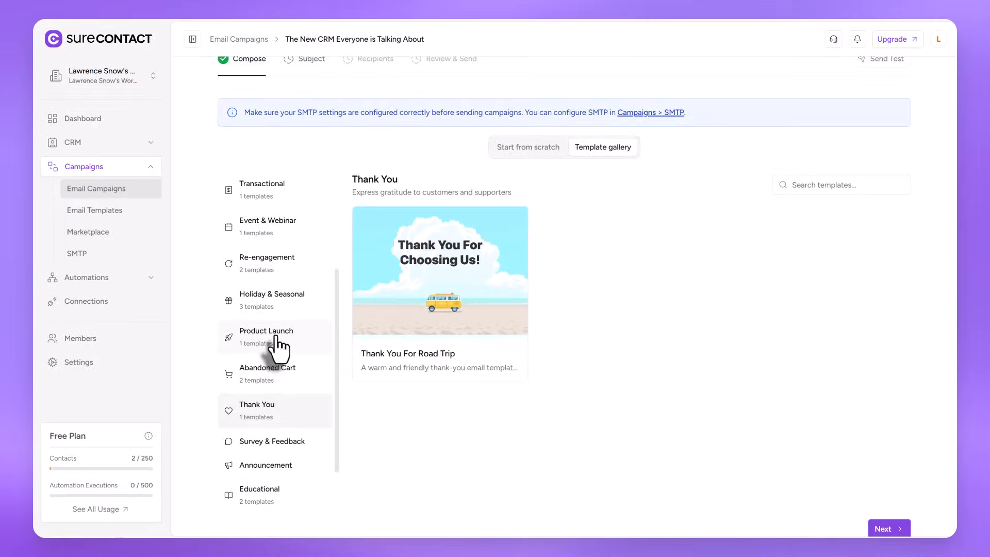
click(275, 338)
mouse_move(456, 251)
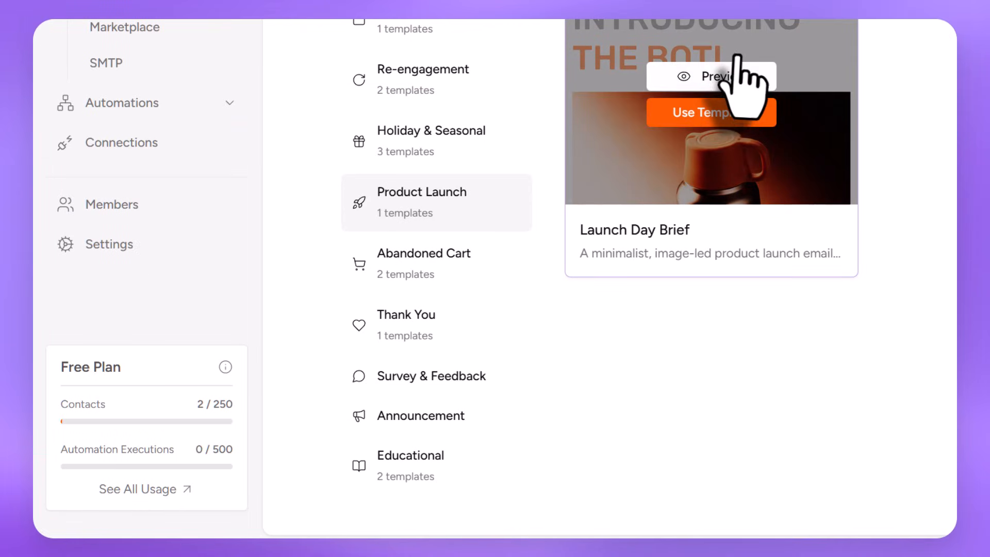
click(735, 72)
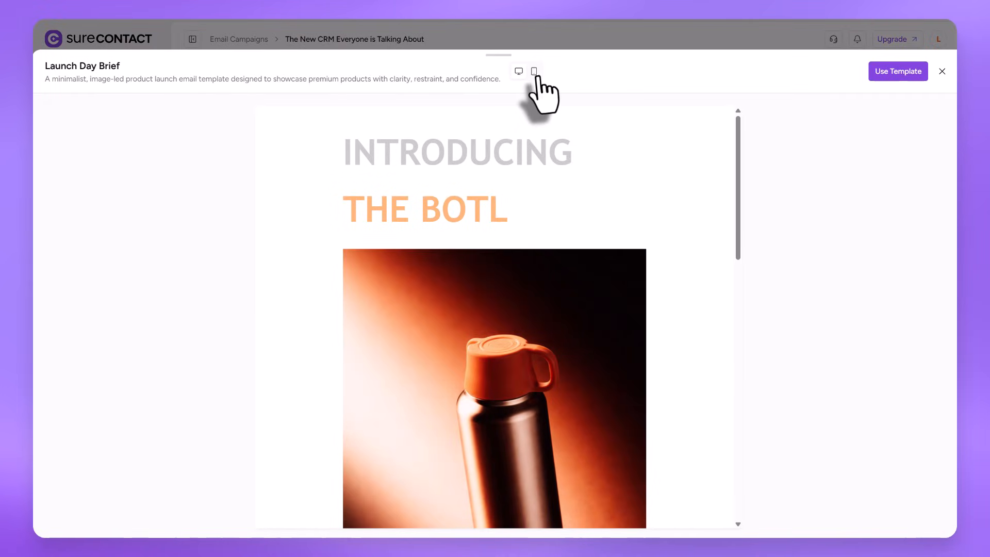
click(535, 72)
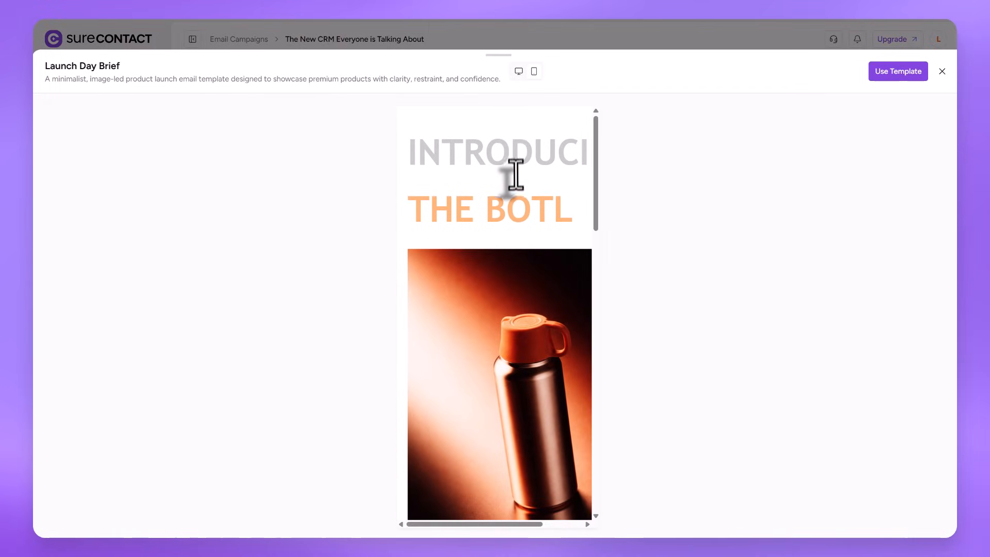
scroll(513, 176, down, 5)
scroll(513, 182, up, 5)
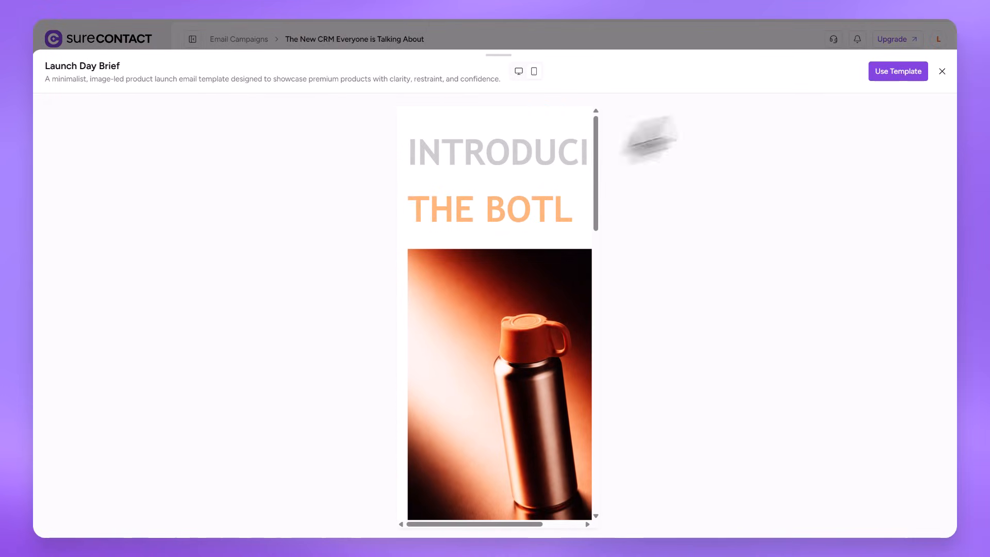
click(899, 72)
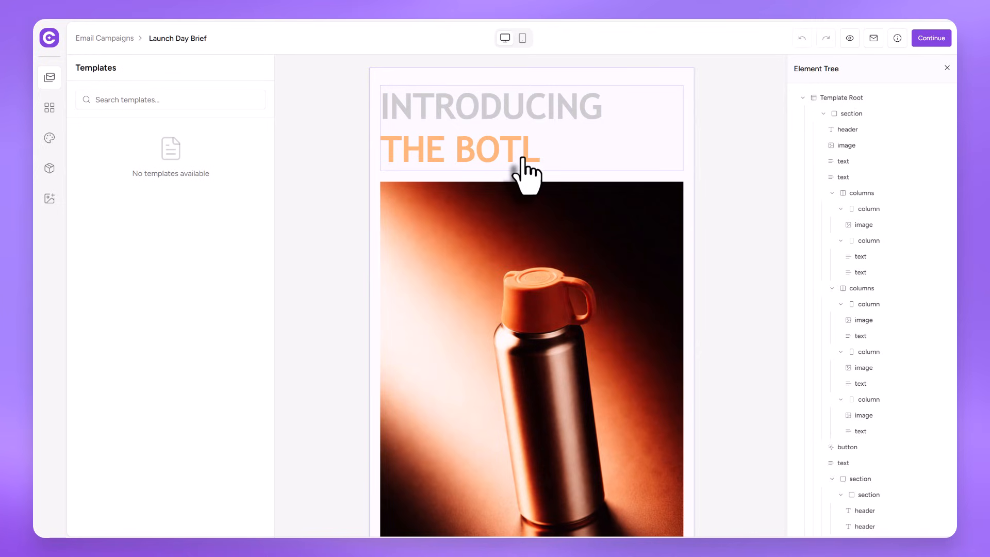
- Move the "Built with materials chosen for durability, comfort, and everyday use." text above the main section in the element tree and close the tree
click(485, 145)
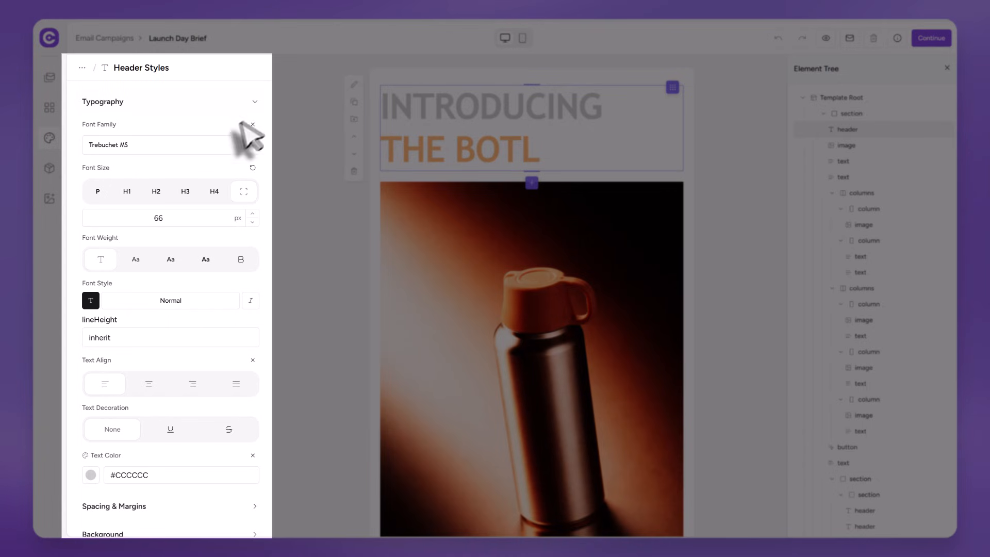
scroll(224, 351, down, 1)
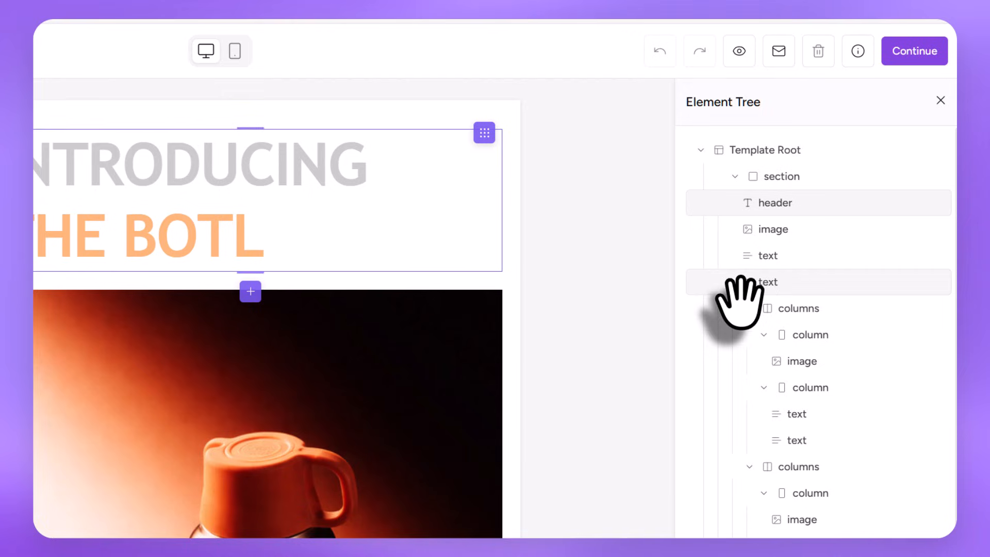
mouse_move(735, 284)
mouse_down()
mouse_move(726, 241)
mouse_move(728, 282)
mouse_up()
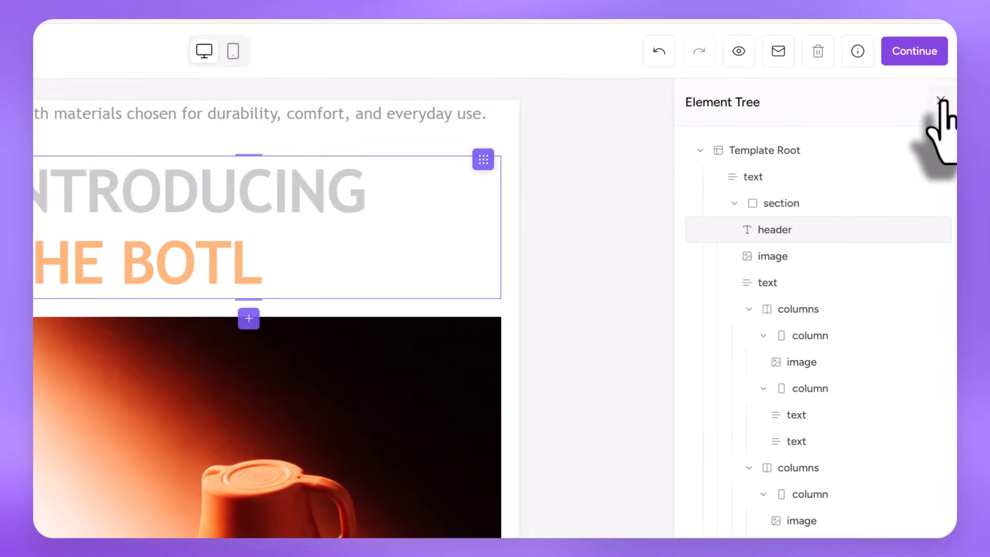
click(947, 68)
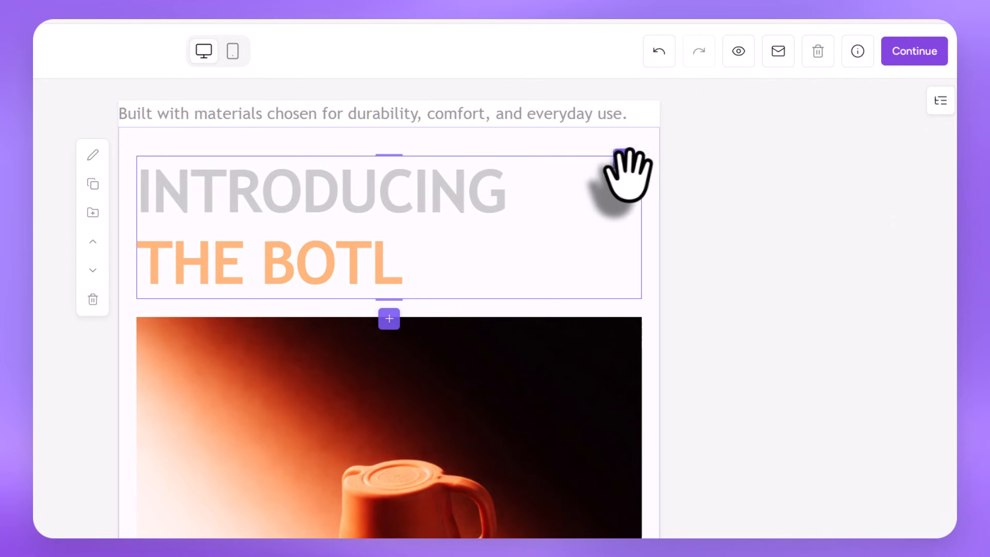
- Examine the style settings available for the INTRODUCING THE BOTL header and the large bottle image
drag(634, 177, 616, 231)
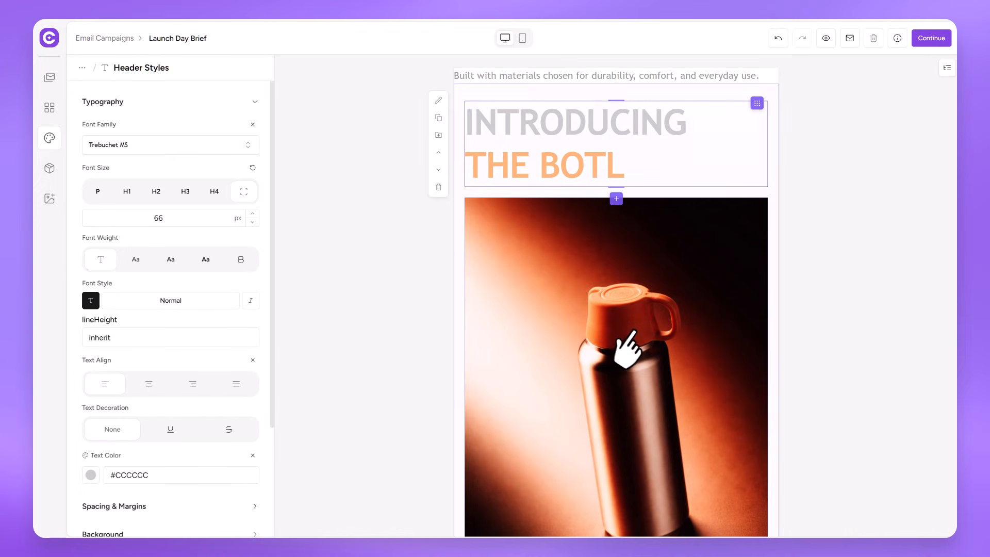
scroll(482, 309, down, 1)
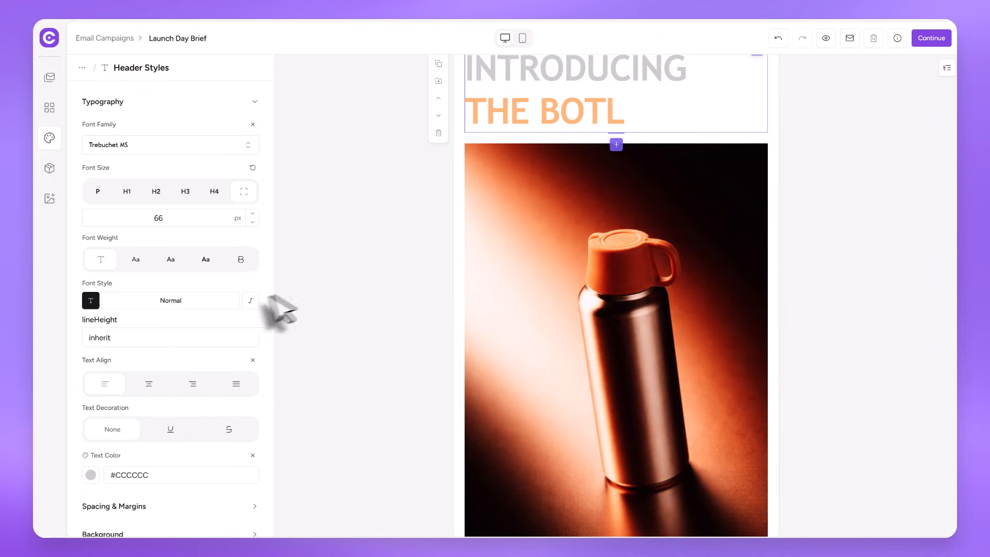
scroll(227, 331, down, 3)
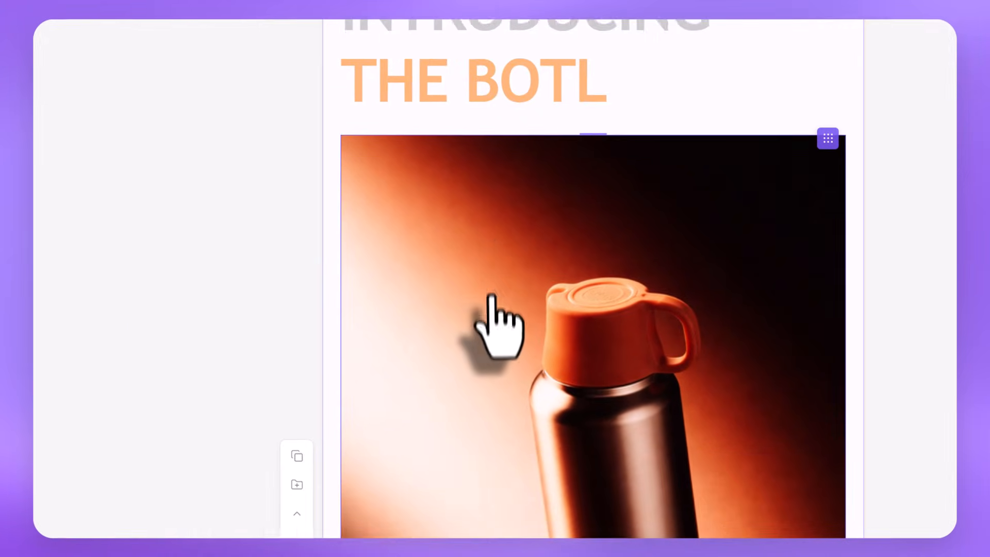
click(293, 332)
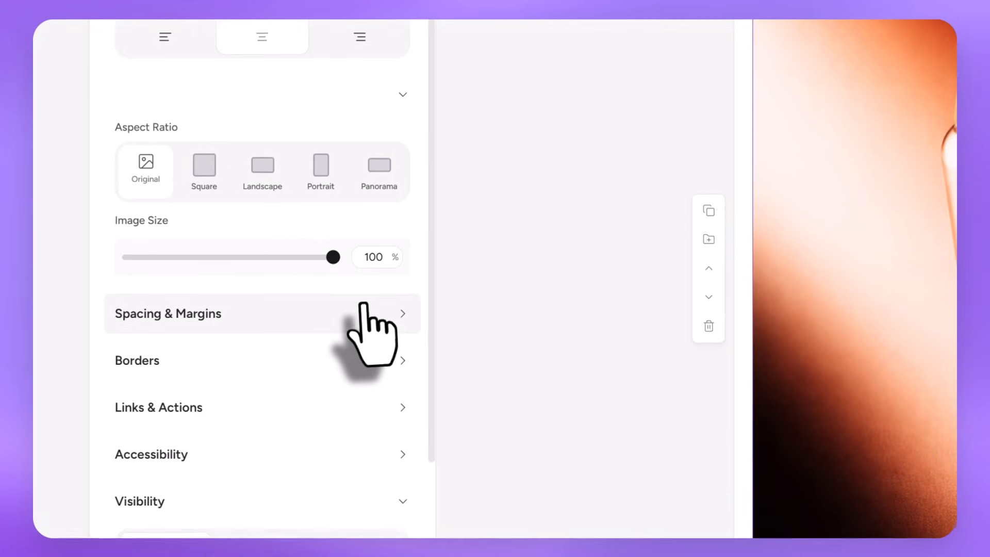
scroll(332, 290, up, 1)
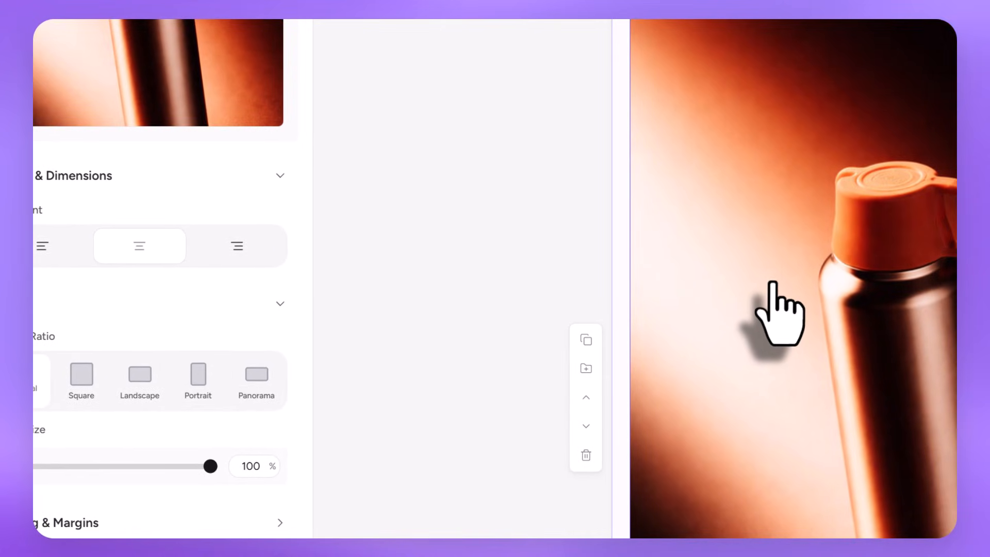
scroll(772, 284, up, 2)
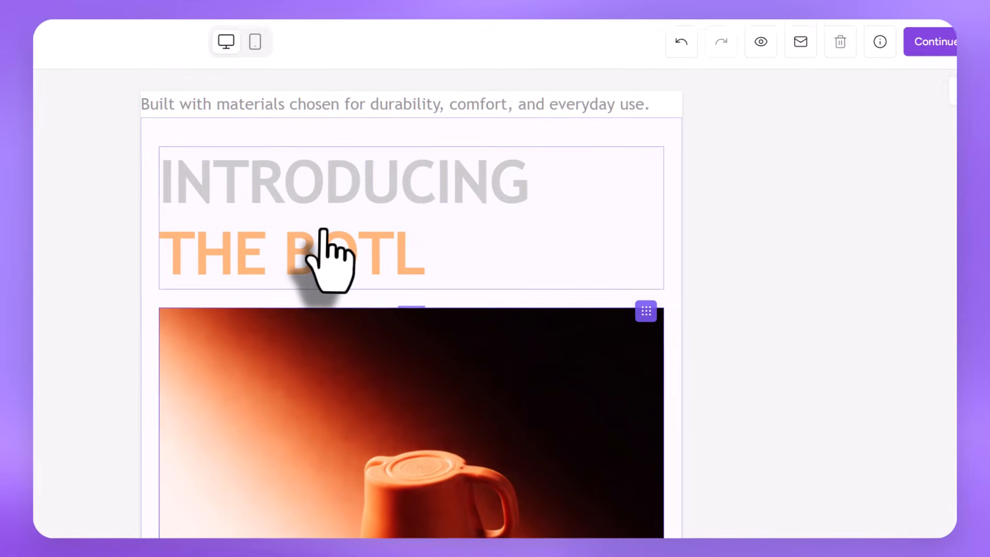
click(302, 240)
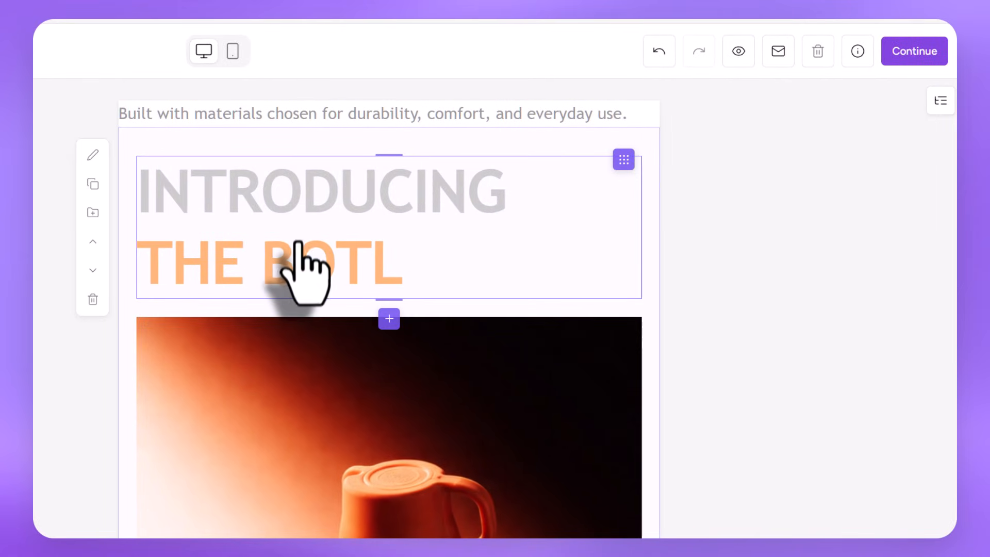
click(296, 436)
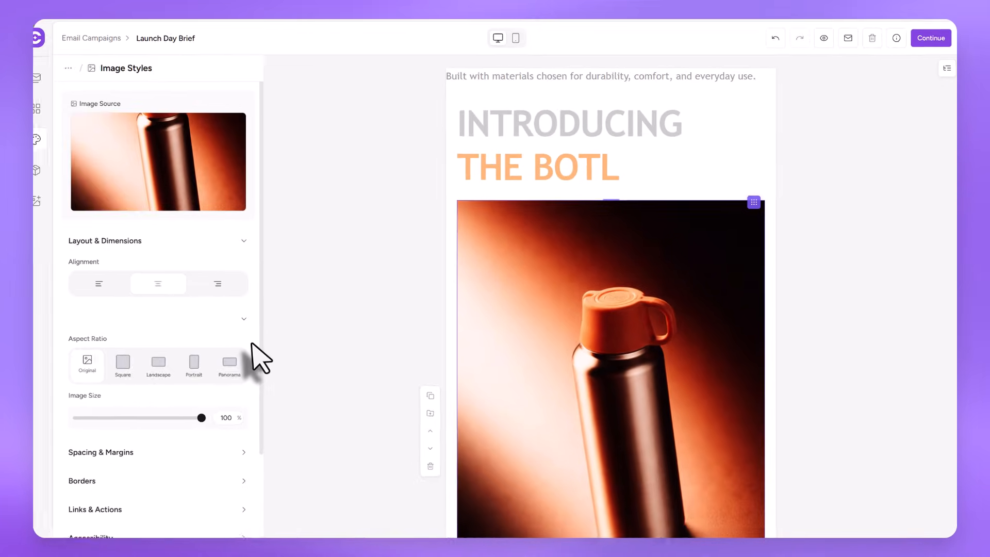
scroll(557, 354, down, 5)
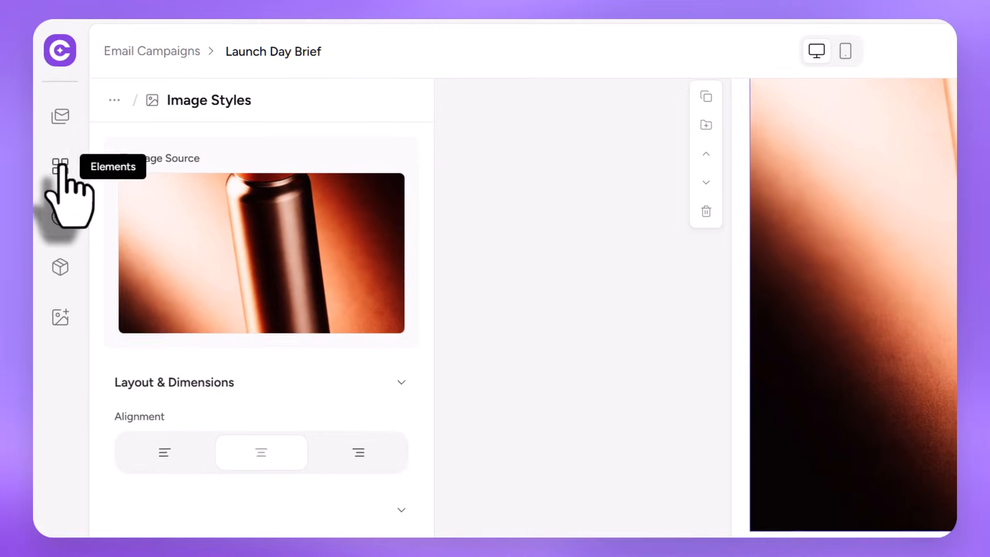
- Add a list element below the large bottle image and a two-column block above that list
click(50, 107)
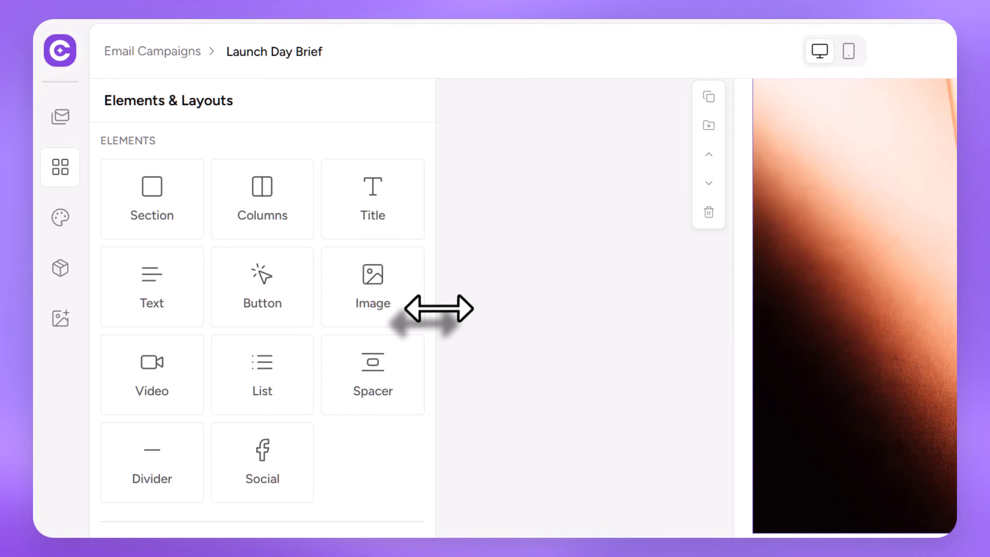
drag(262, 374, 833, 556)
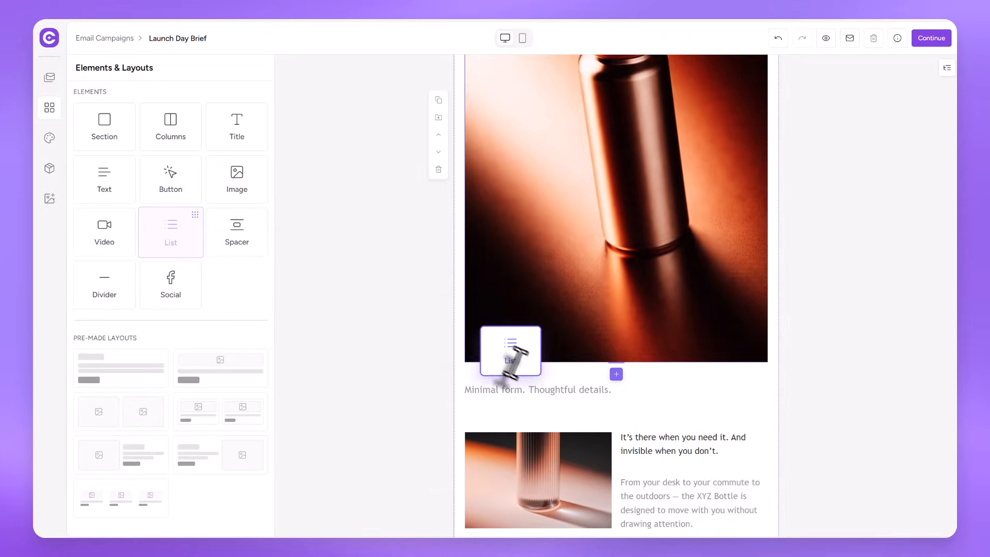
drag(511, 364, 540, 382)
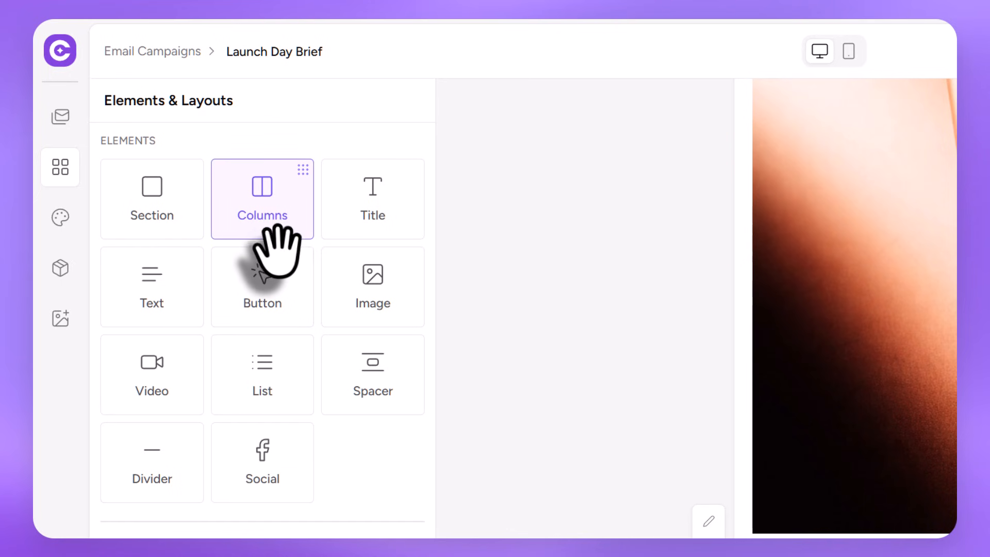
drag(276, 221, 599, 387)
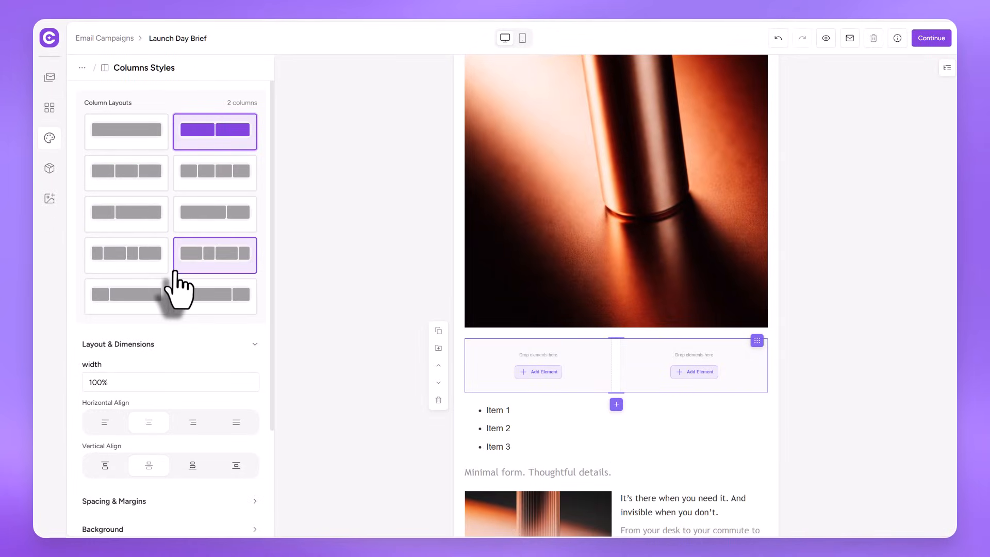
scroll(175, 272, down, 4)
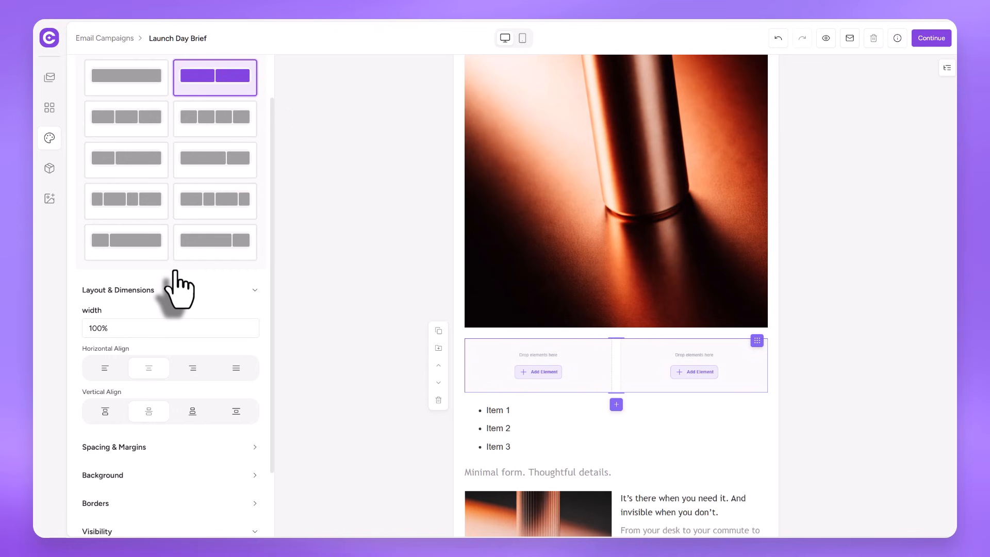
- Insert the Featured Influencer hero design between the large bottle image and the empty two-column block
click(49, 107)
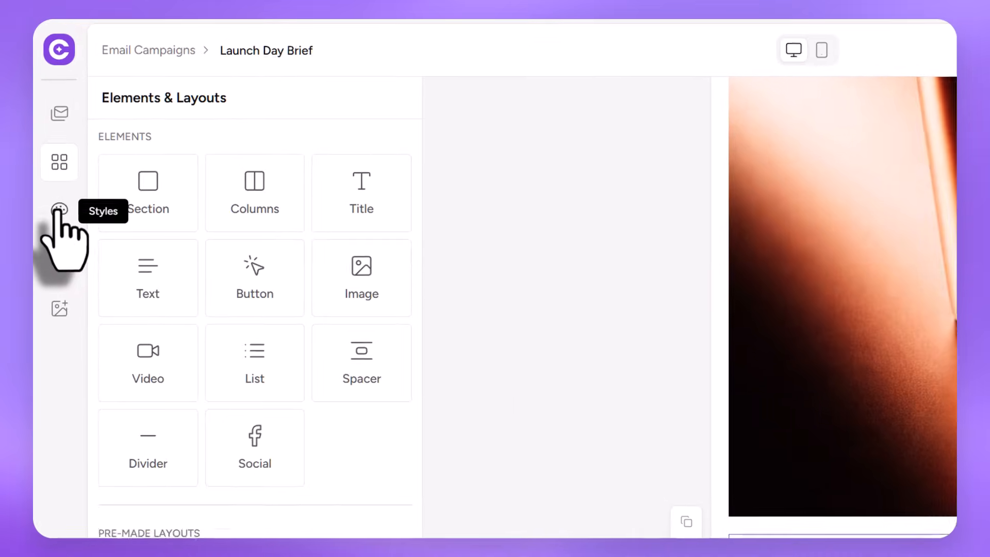
click(50, 138)
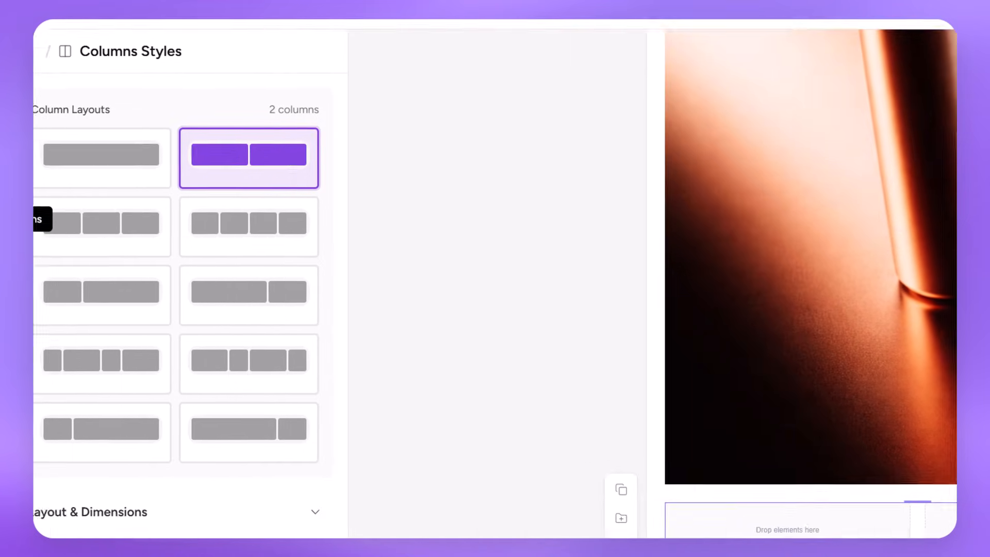
click(60, 266)
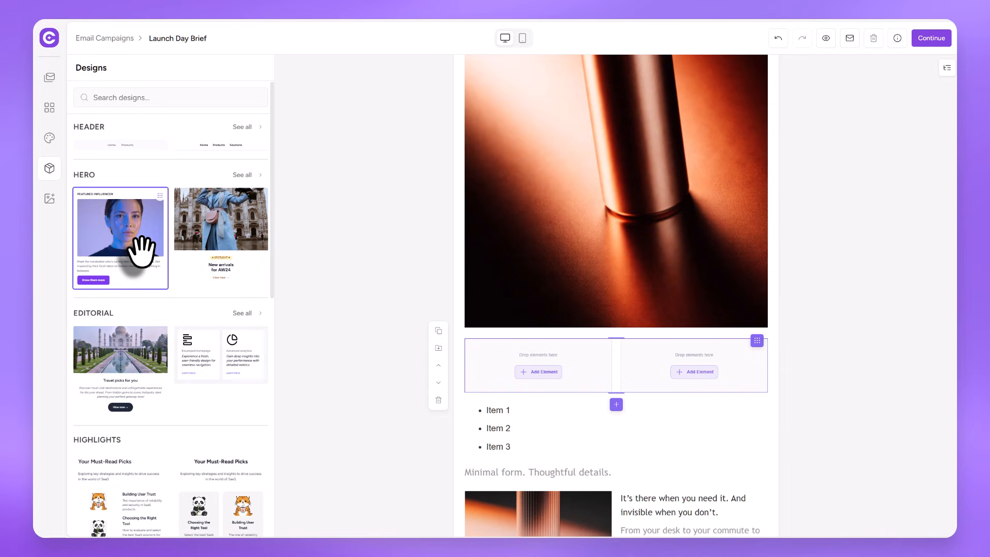
drag(154, 281, 667, 389)
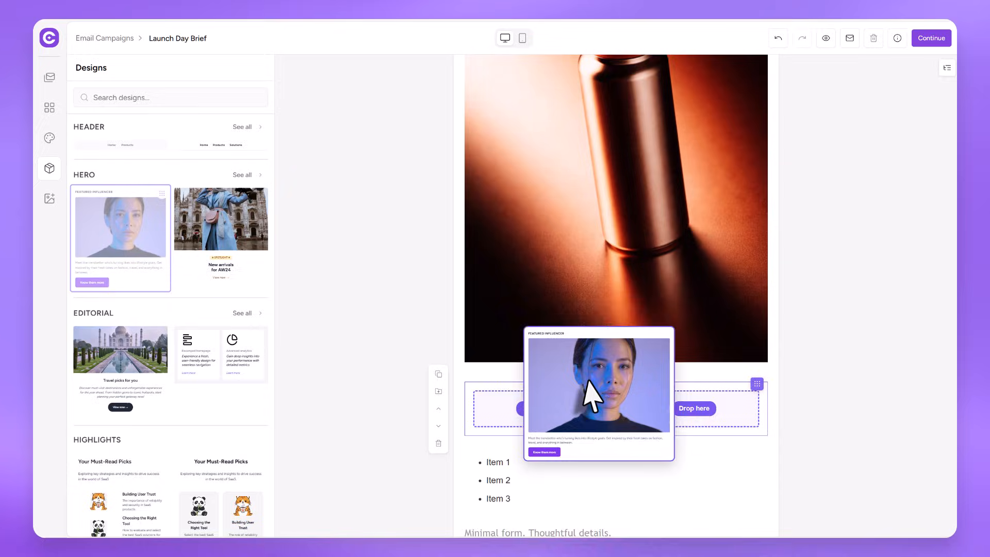
drag(592, 397, 568, 325)
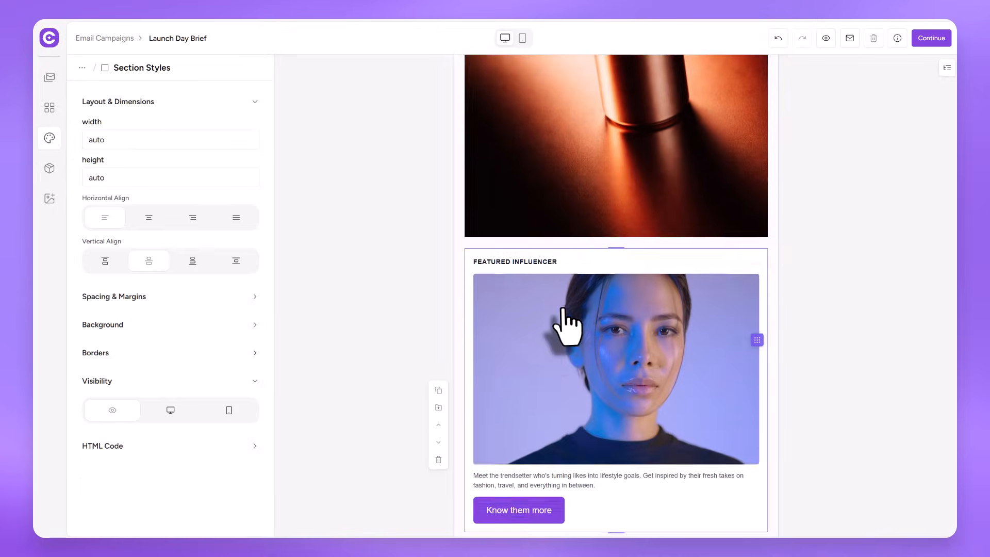
scroll(592, 330, down, 3)
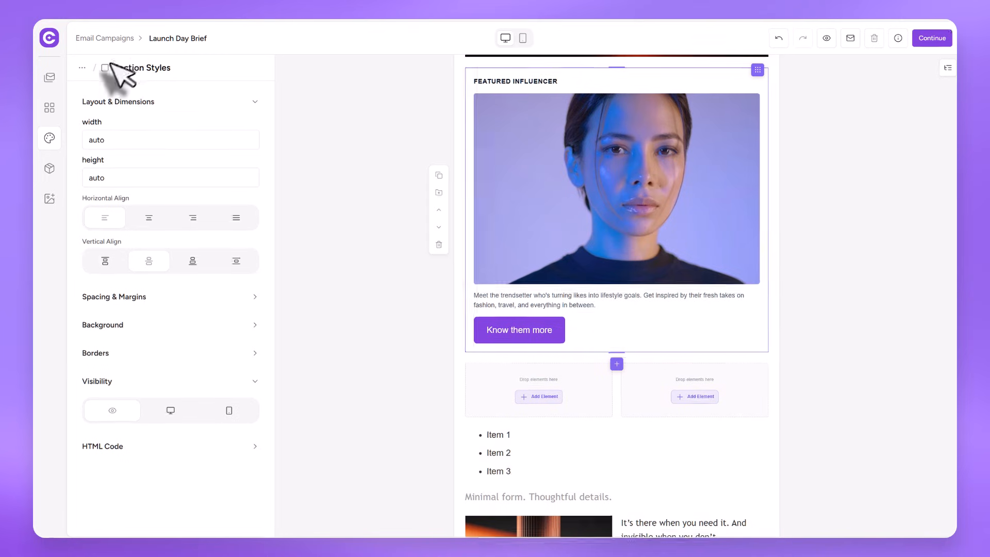
- Try the Your Must-Read Picks highlights design above the Featured Influencer section and delete it
click(49, 168)
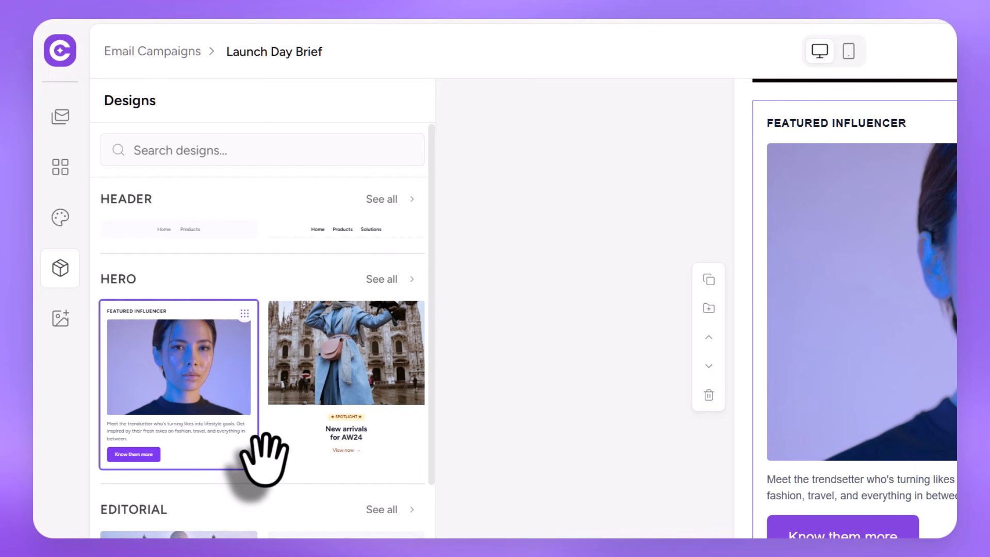
scroll(264, 456, down, 5)
scroll(265, 462, down, 4)
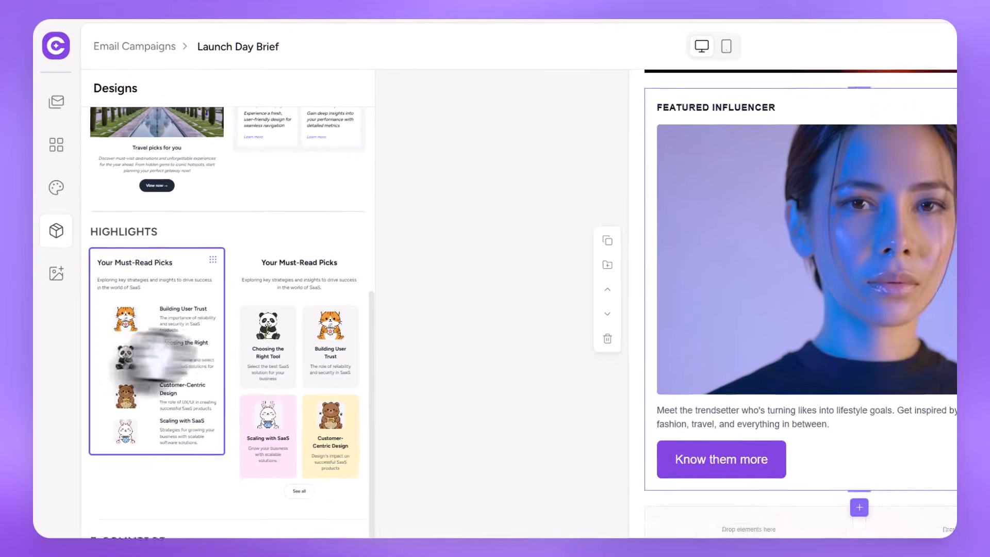
drag(156, 431, 616, 170)
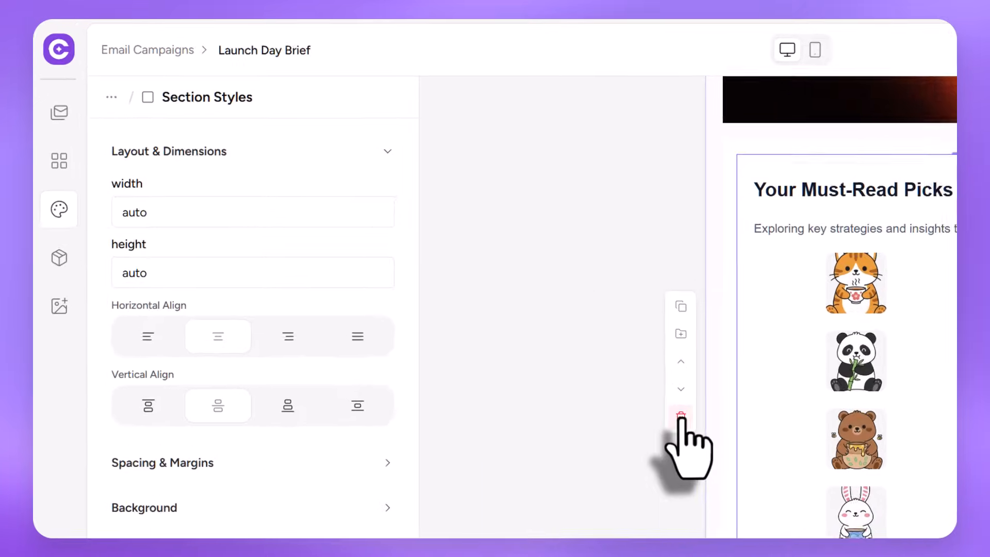
click(681, 417)
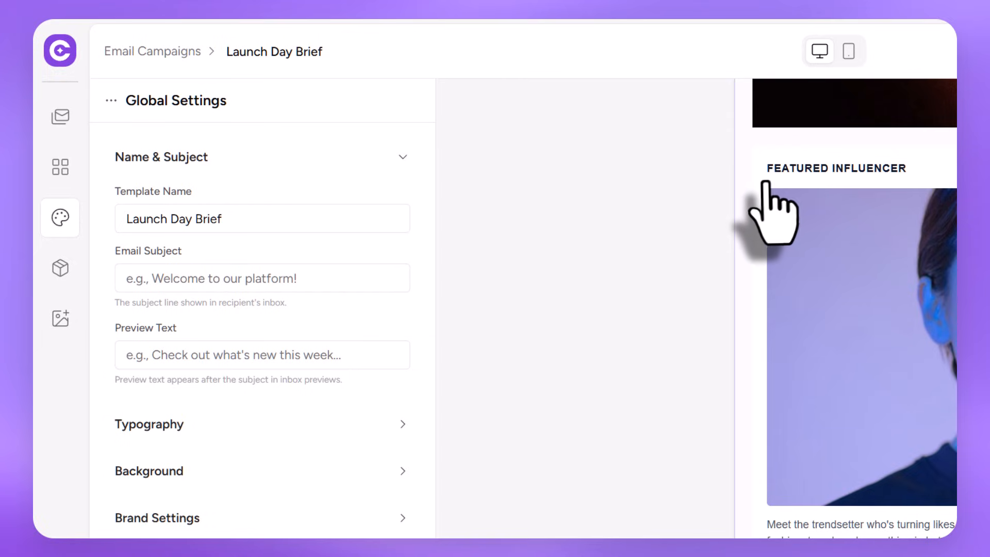
- Delete the FEATURED INFLUENCER heading text and the whole section that contained it
click(757, 202)
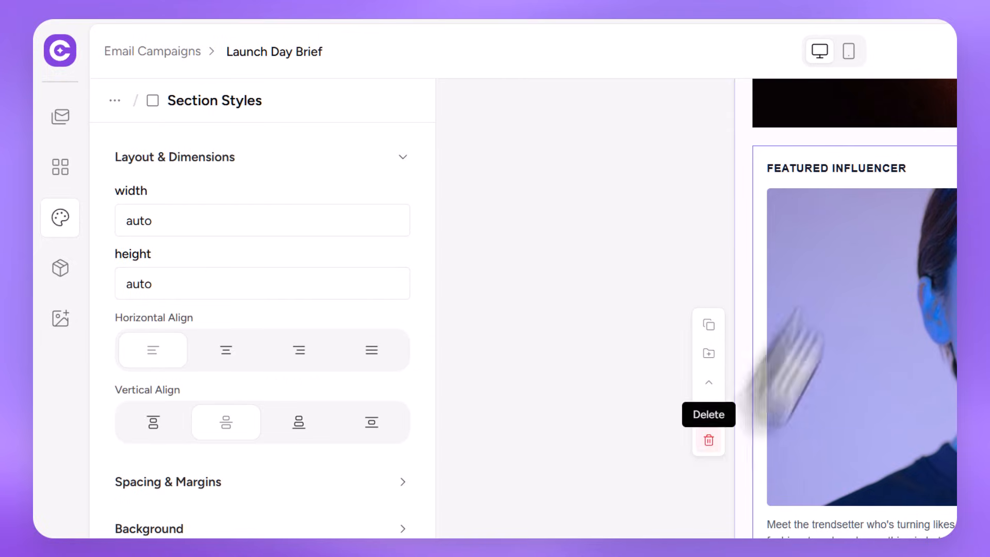
click(820, 170)
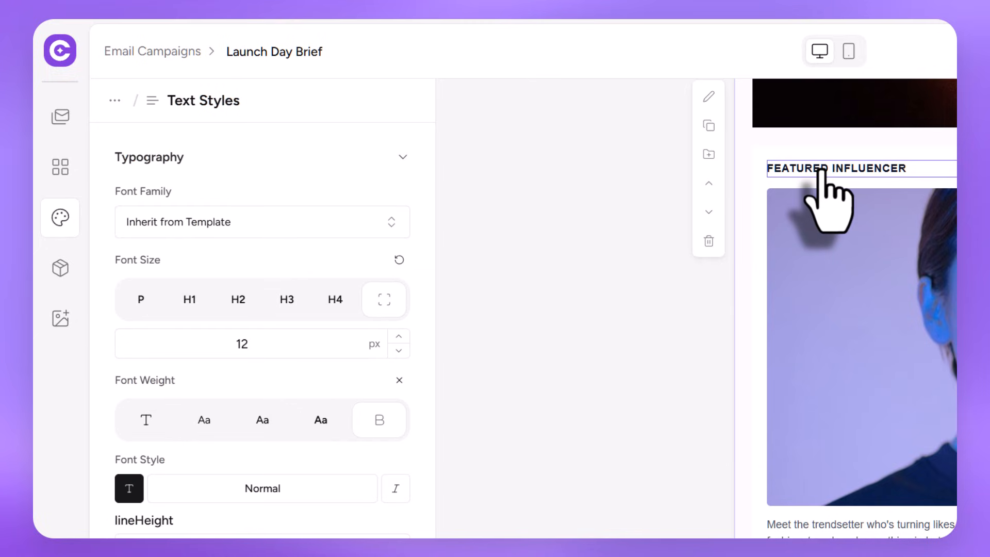
click(706, 241)
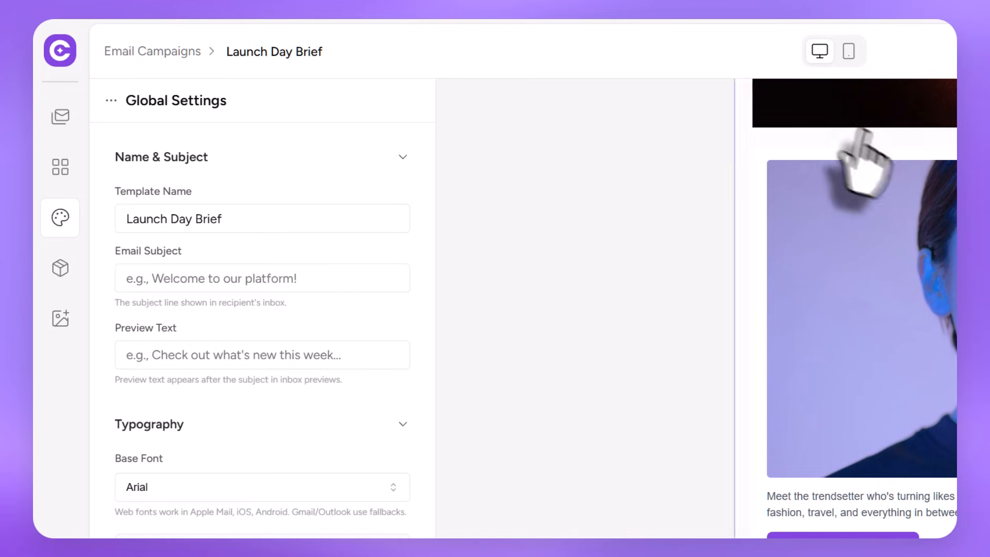
click(757, 198)
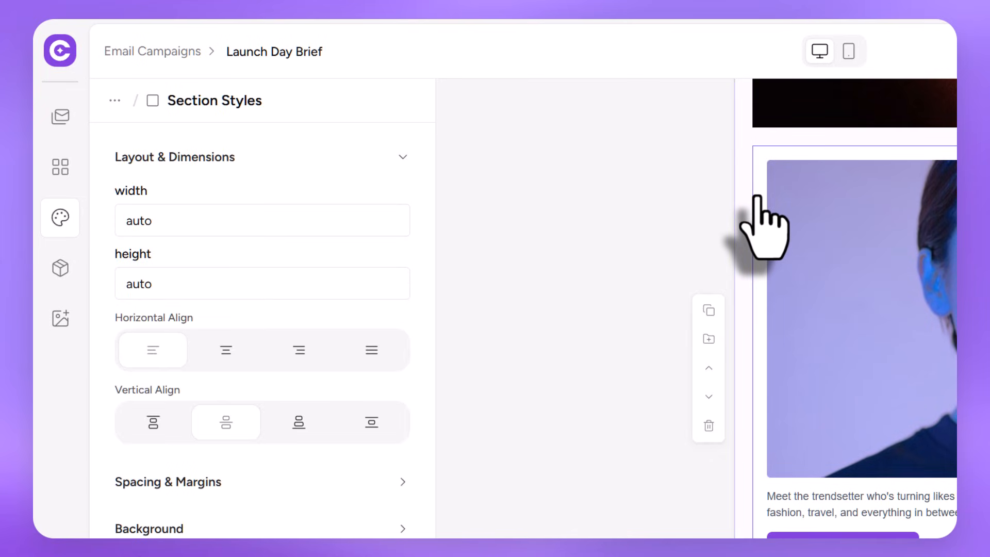
click(709, 426)
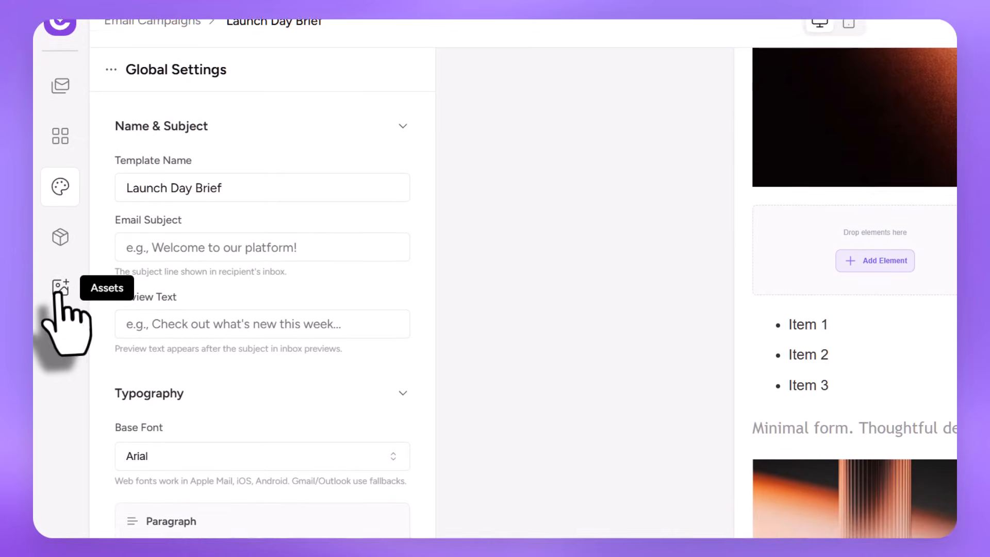
- Open the assets library and read through the SureContact introduction email from its heading down to the social icons
click(60, 287)
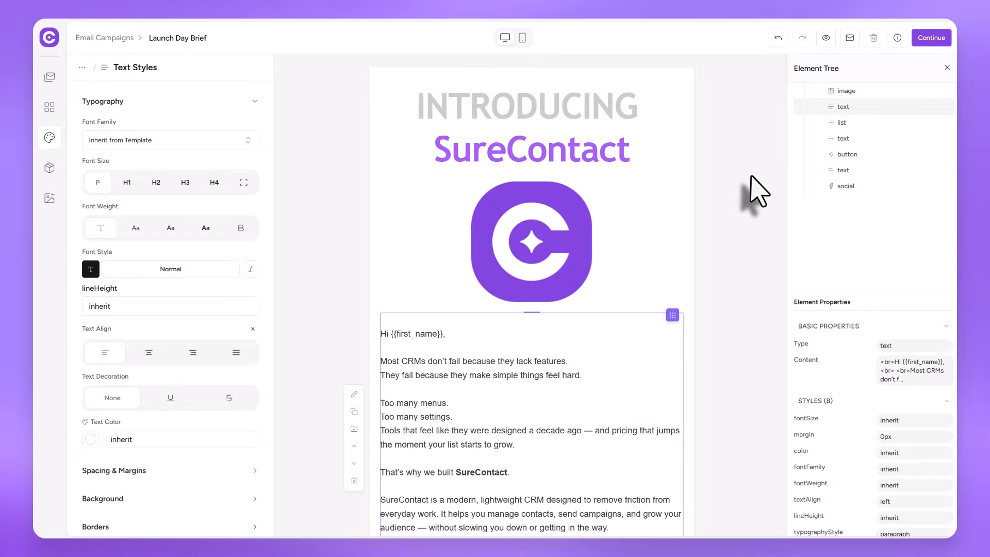
scroll(750, 180, down, 1)
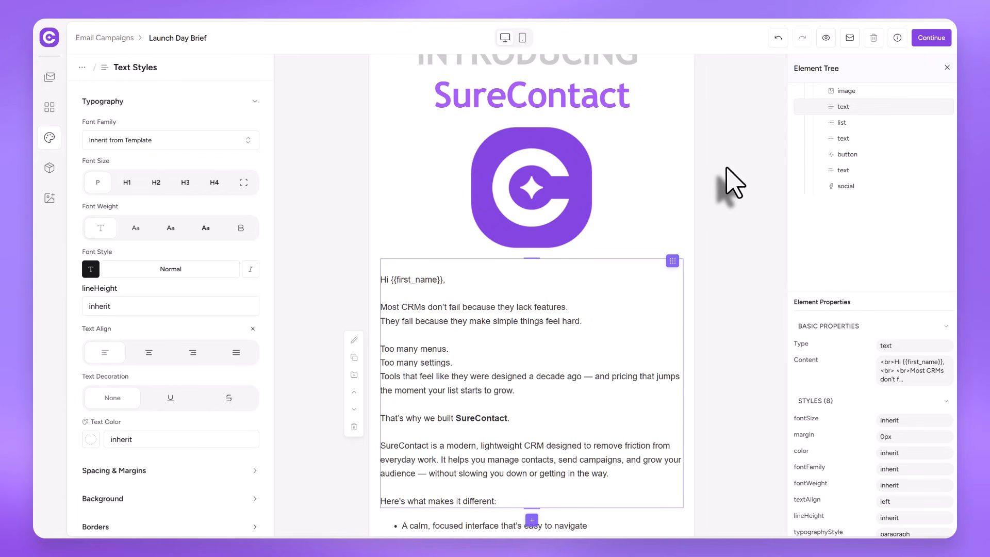
scroll(733, 183, down, 1)
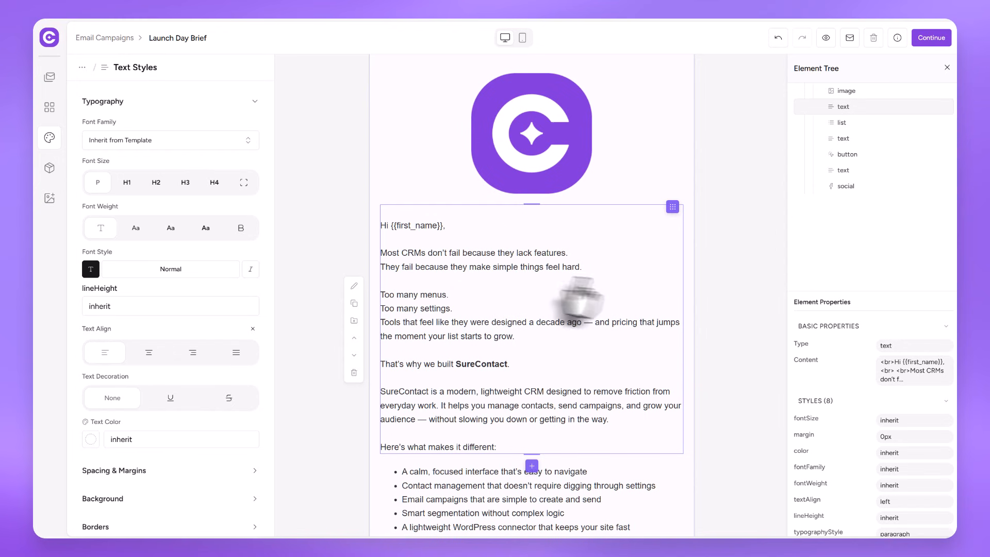
scroll(593, 302, down, 2)
scroll(614, 302, down, 1)
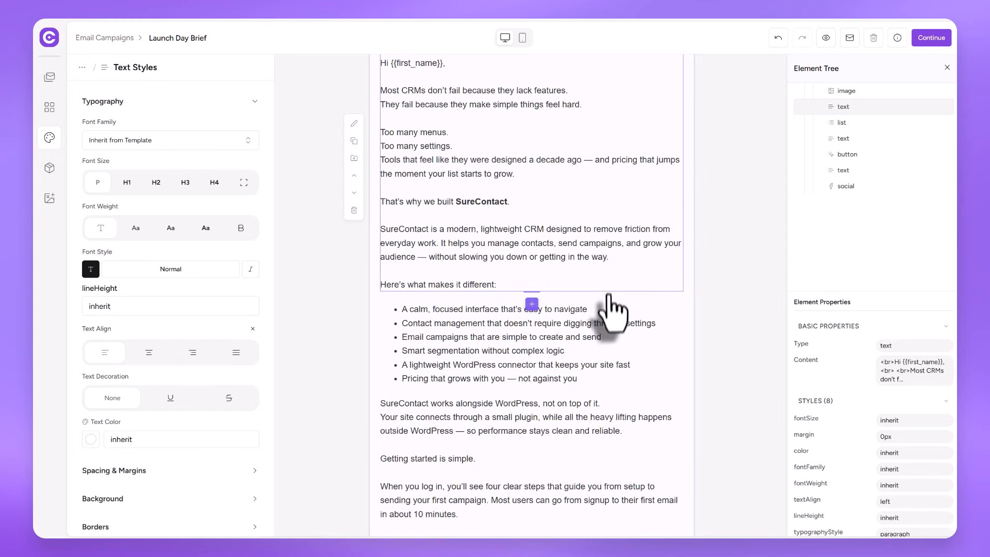
scroll(626, 325, down, 3)
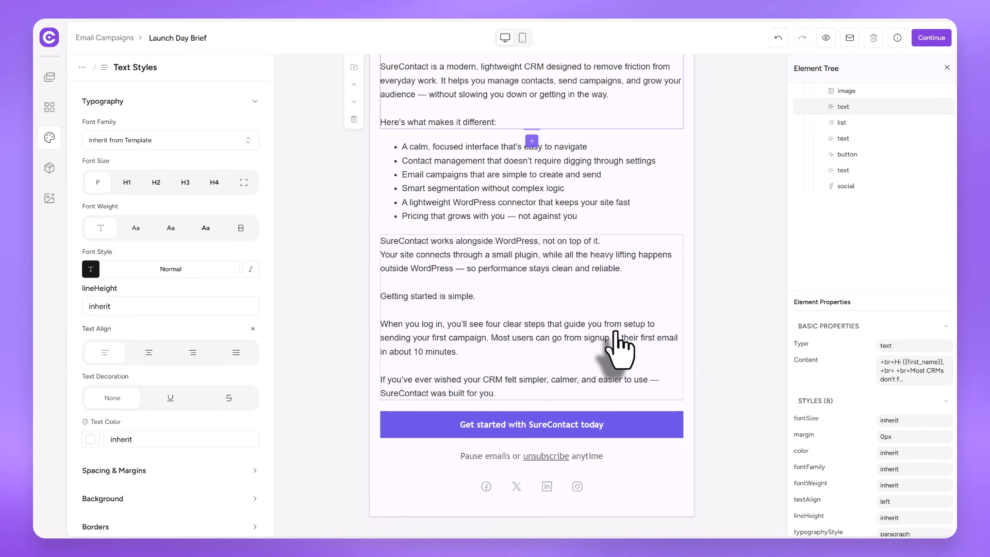
scroll(707, 203, up, 5)
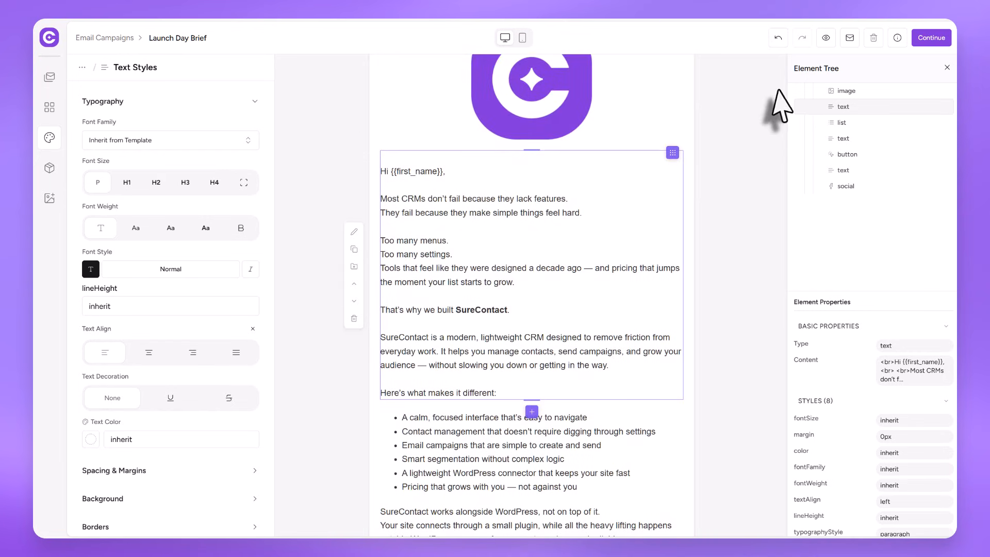
- Check the dynamic variables usage example, change the greeting's variable to {{contact.first_name}} and preview the email
click(898, 39)
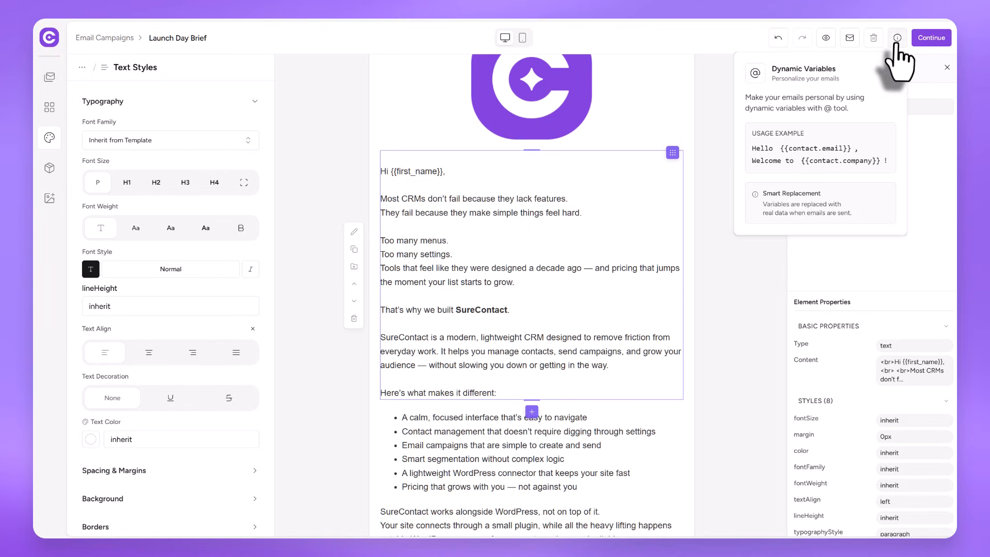
click(897, 39)
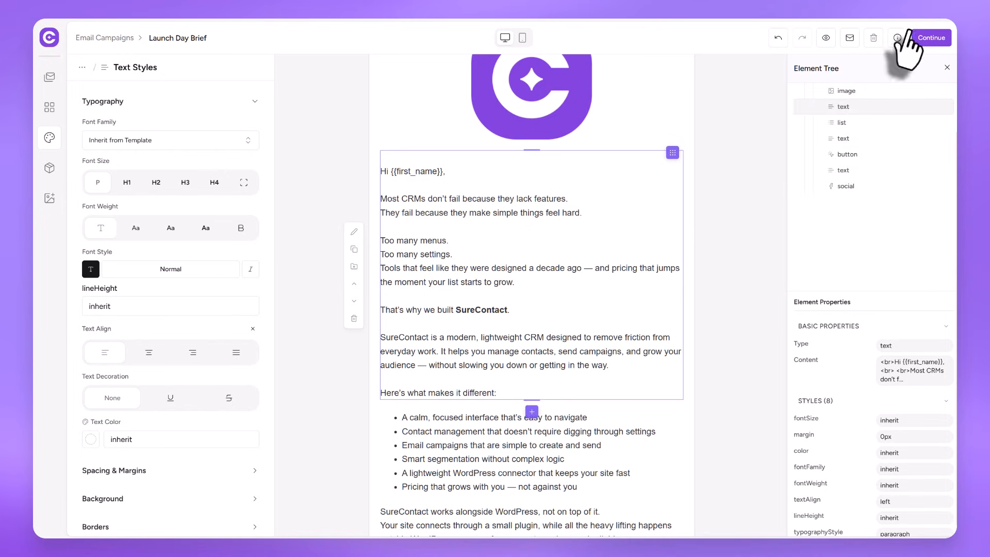
click(897, 39)
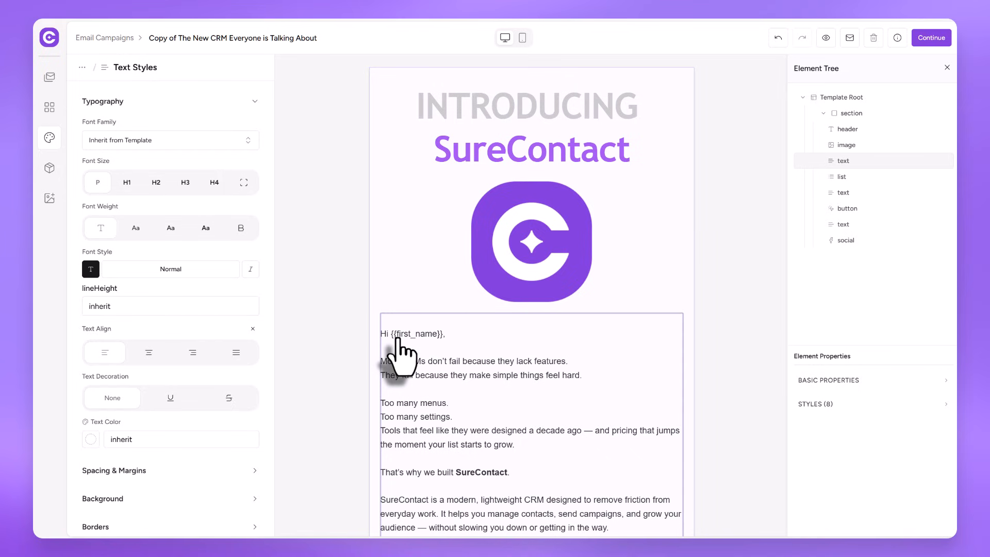
text(contact.)
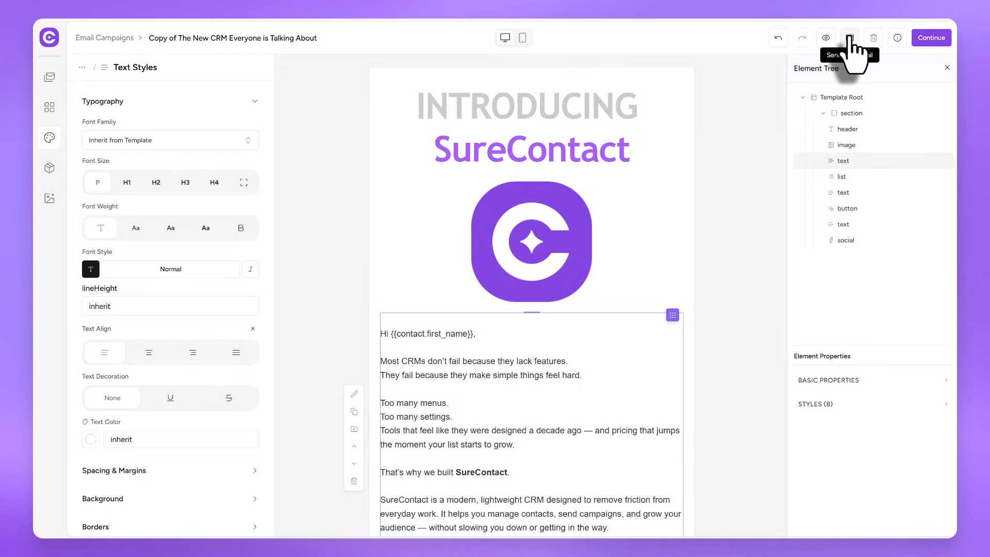
click(826, 38)
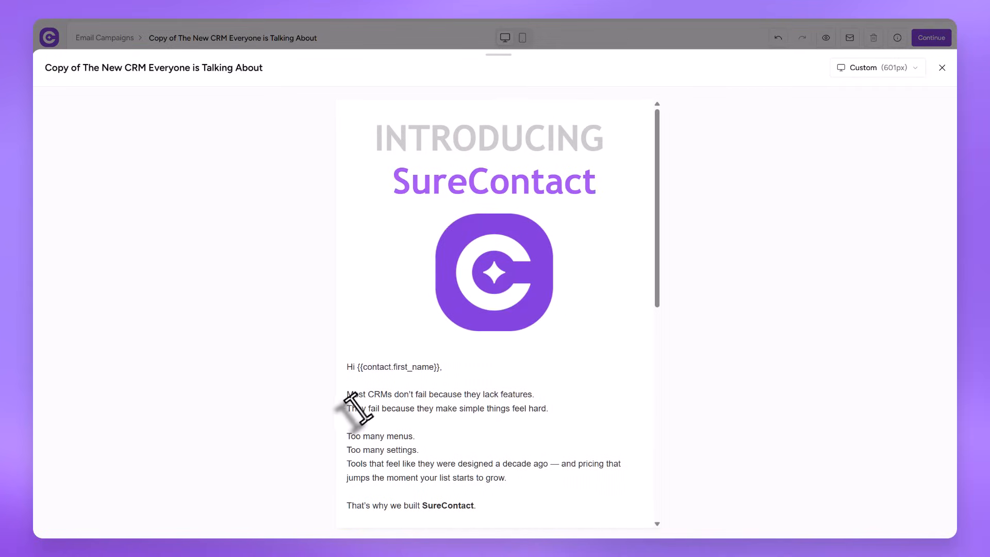
click(943, 67)
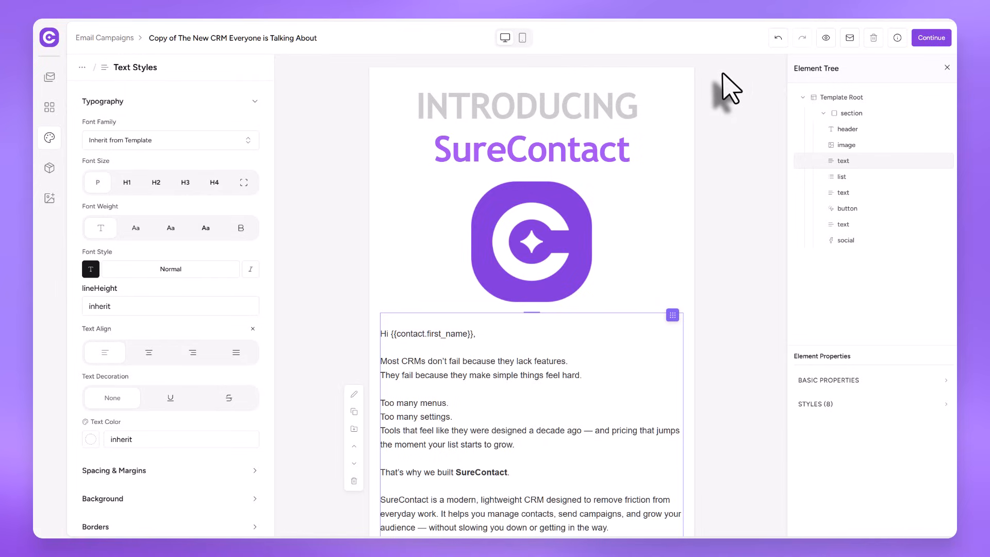
- Send a test of the campaign email and read through the received message in Gmail
click(849, 38)
click(574, 329)
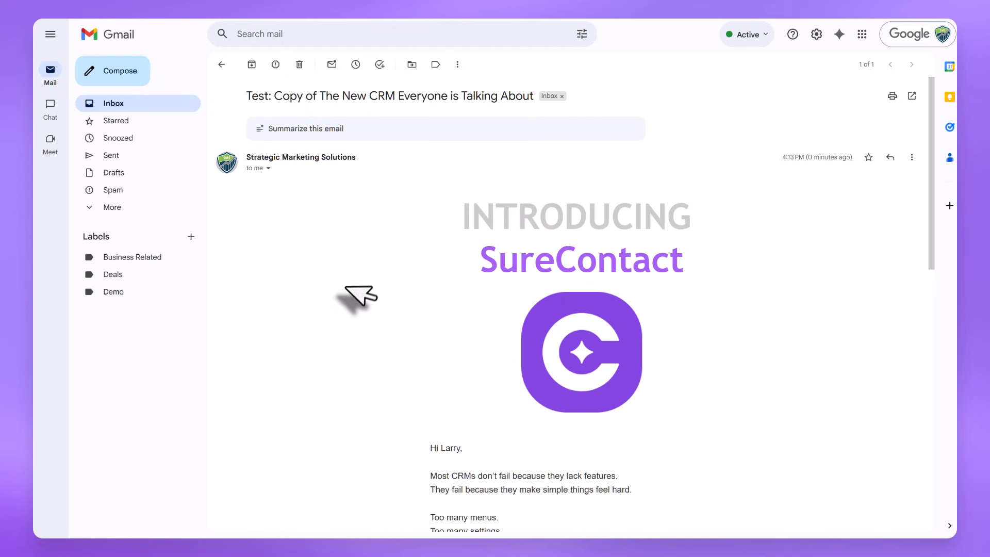
scroll(356, 296, down, 2)
scroll(477, 361, down, 1)
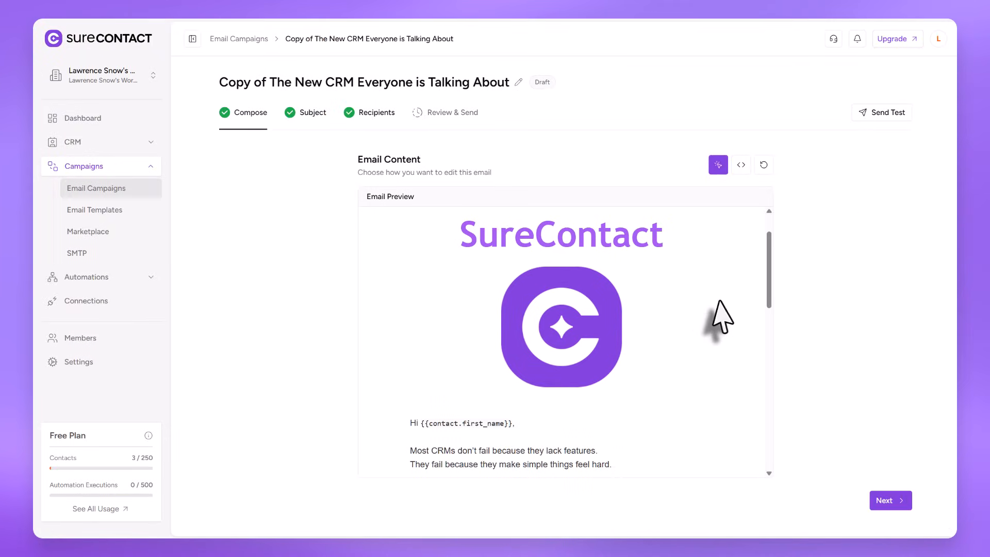
- Read through the email preview of The New CRM Everyone is Talking About in the campaign's Compose stage
scroll(727, 318, down, 1)
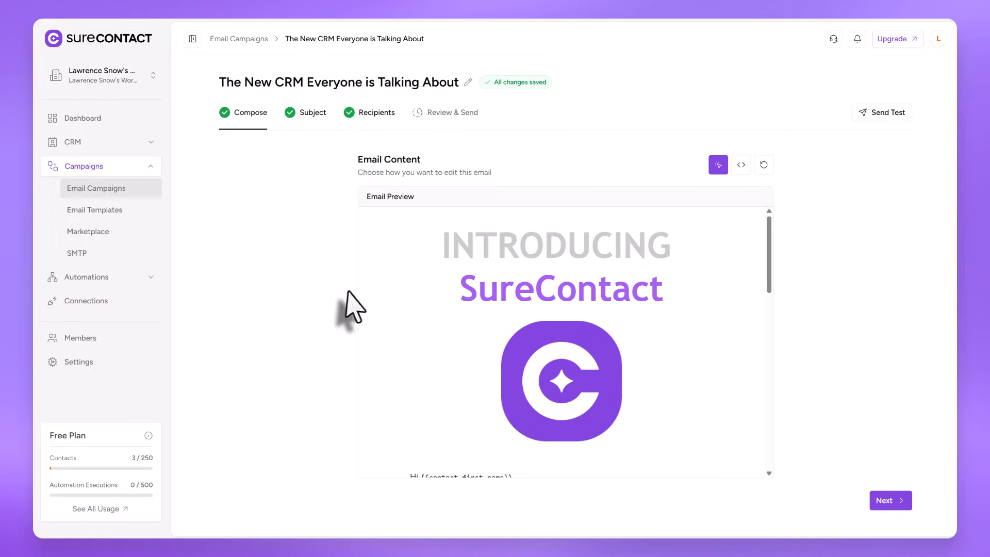
scroll(452, 299, down, 4)
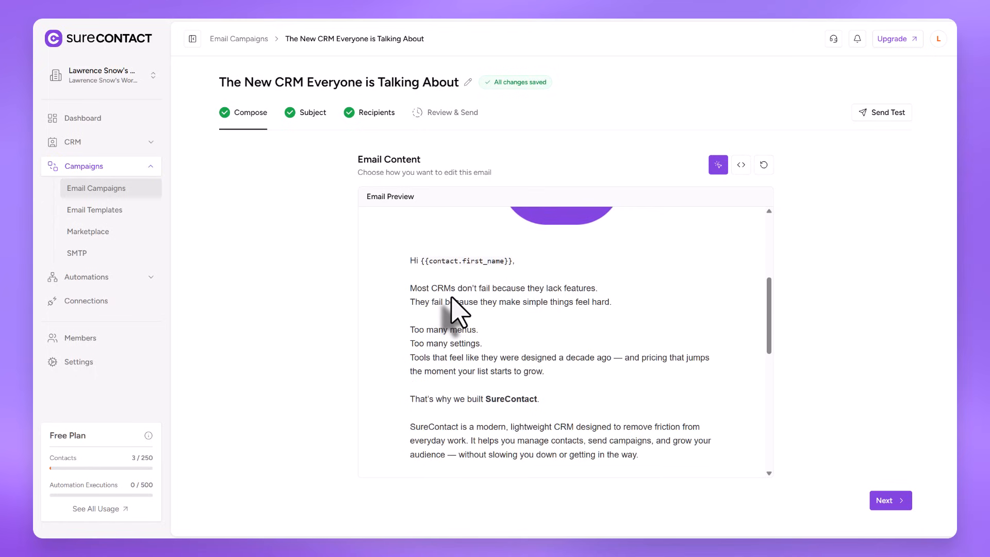
scroll(464, 314, down, 8)
scroll(482, 322, up, 6)
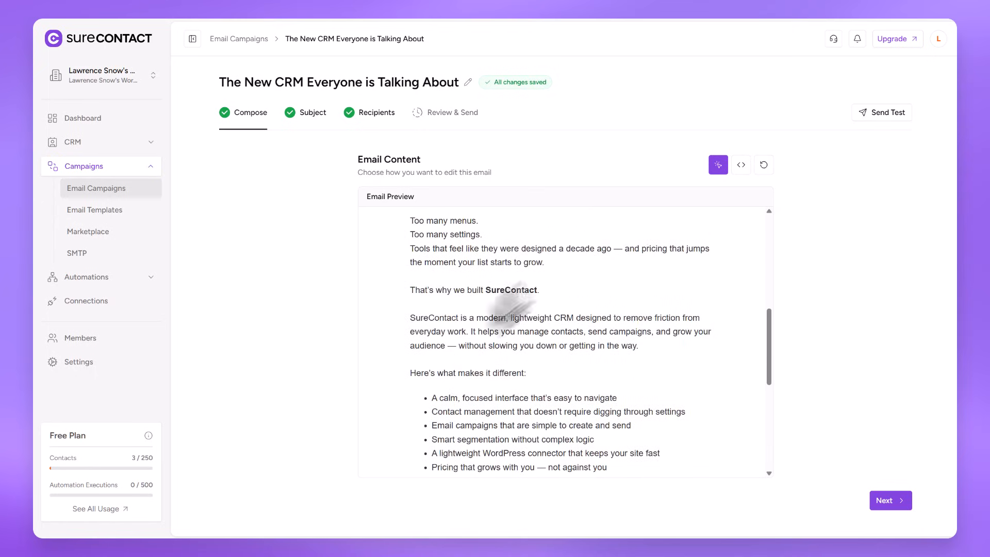
scroll(669, 231, up, 4)
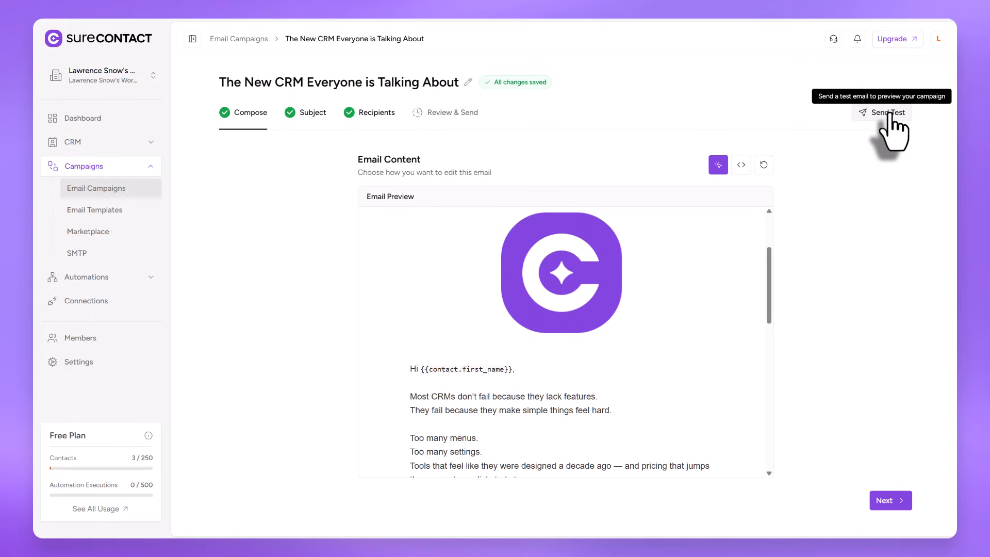
- Review the campaign's subject and sender settings, and check which contact lists are included as recipients
click(316, 117)
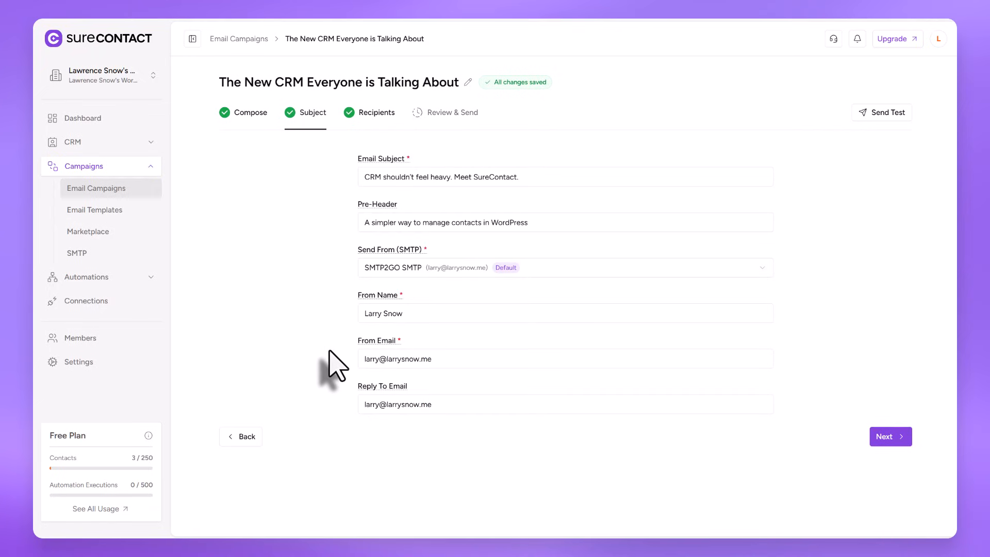
click(891, 437)
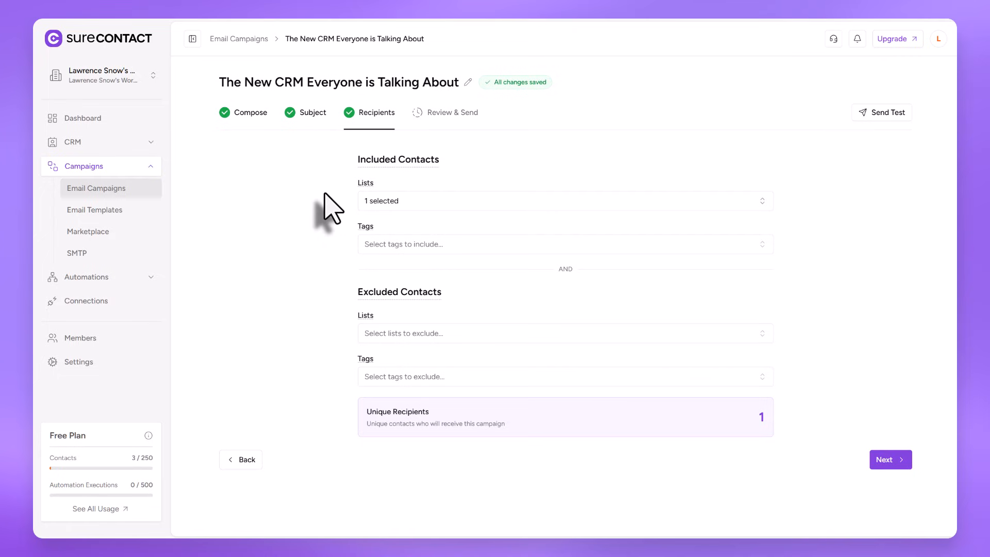
click(395, 202)
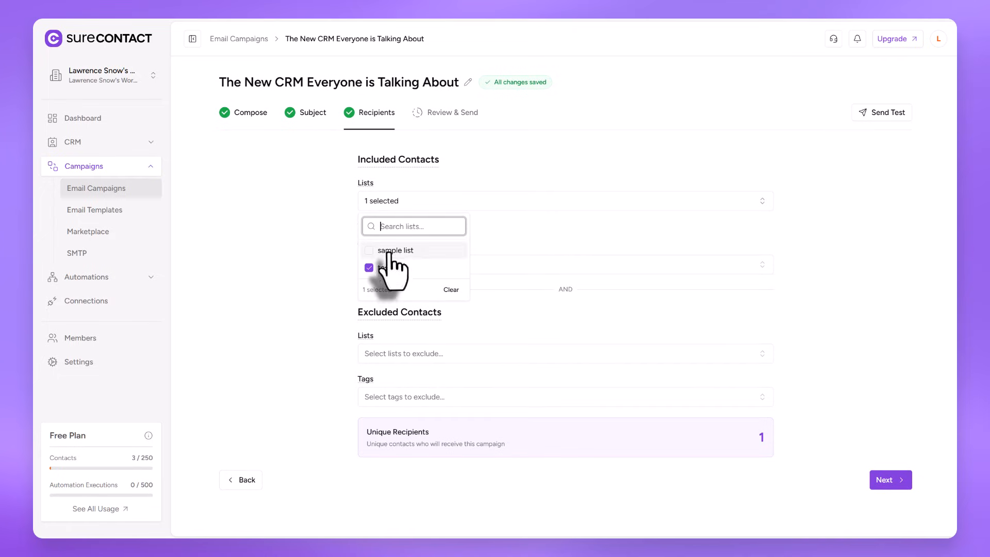
click(349, 239)
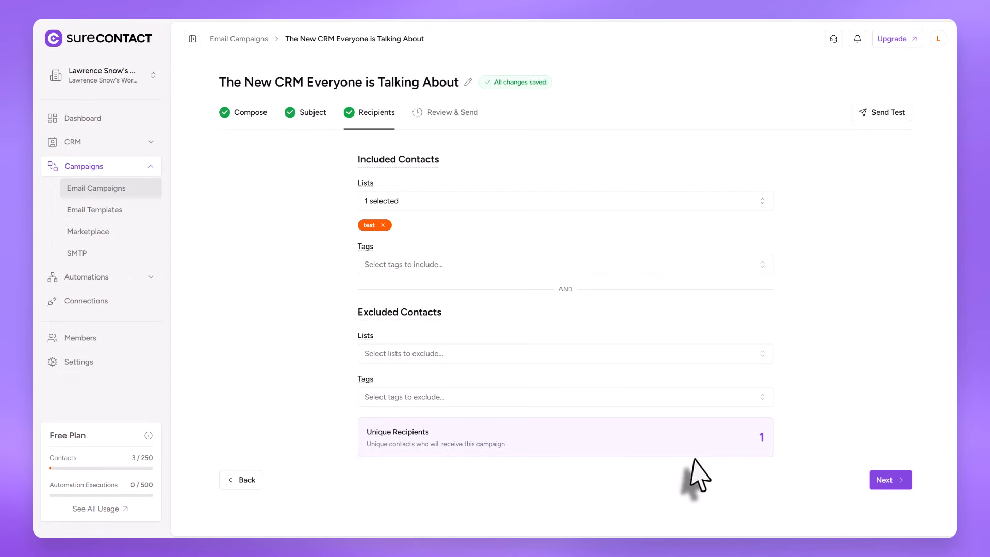
- Review the campaign information, email settings and recipients in the Review & Send stage, checking where the campaign information edit leads
click(889, 480)
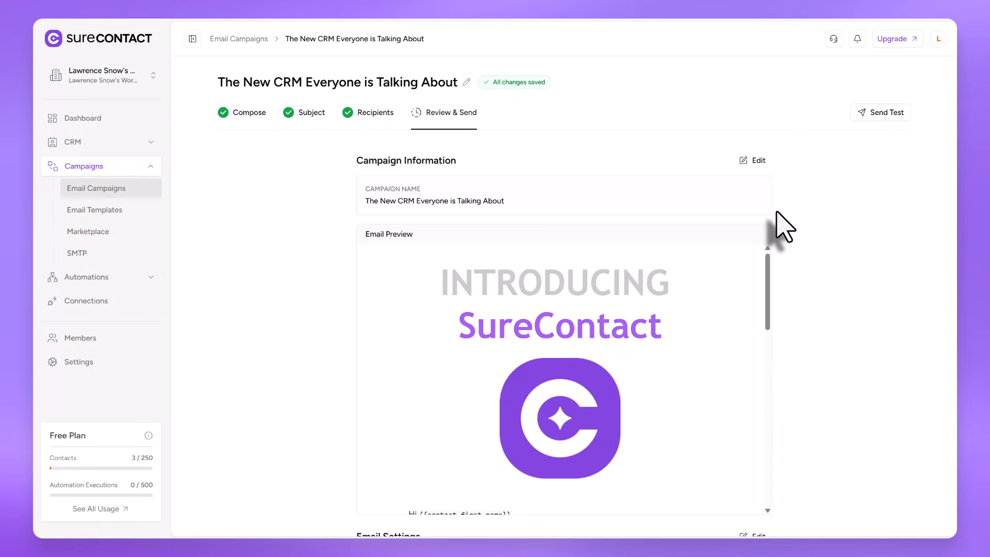
click(756, 163)
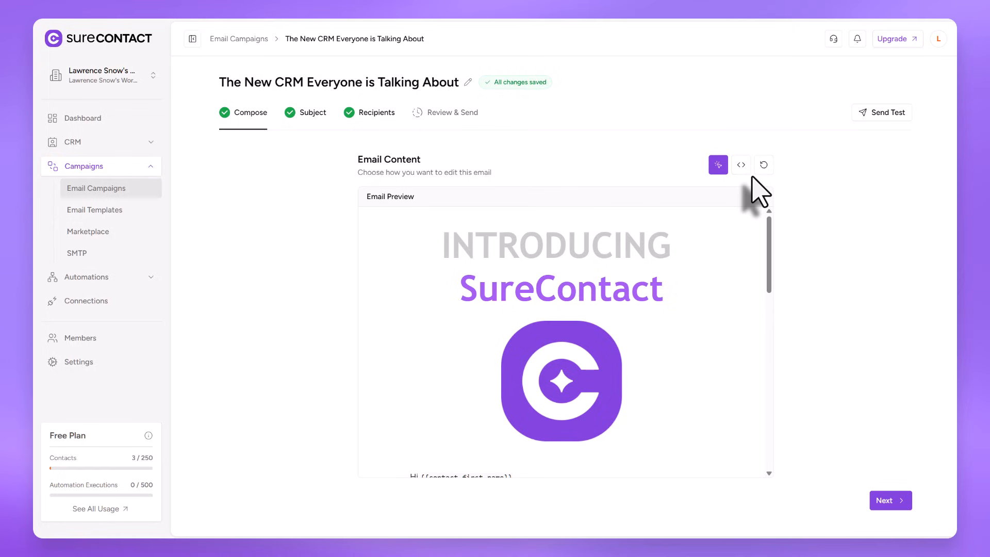
click(442, 112)
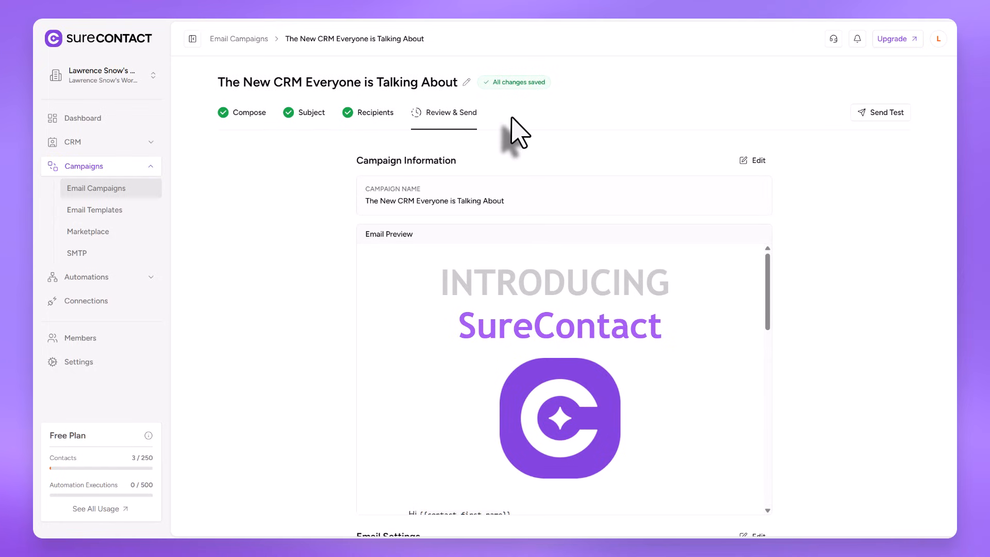
scroll(792, 178, down, 1)
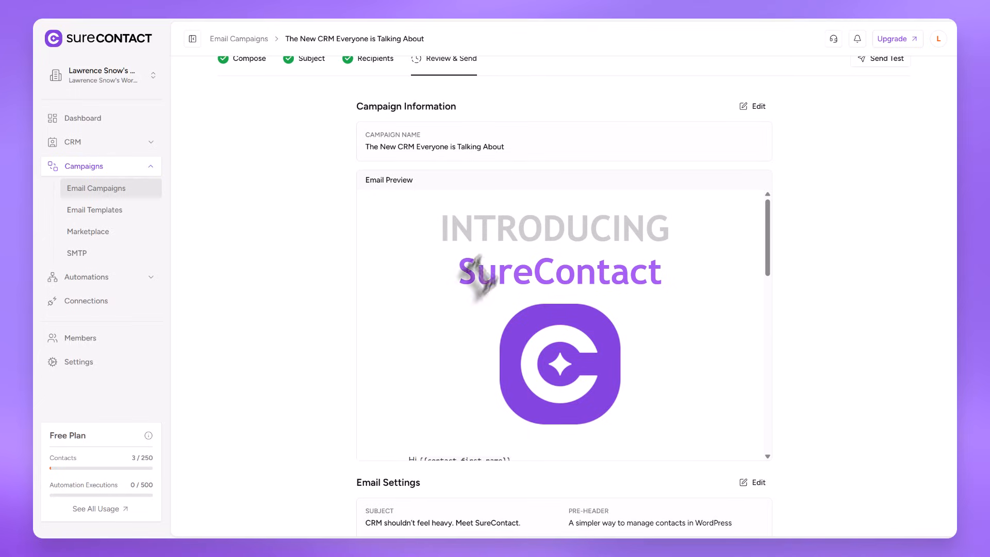
scroll(303, 312, down, 2)
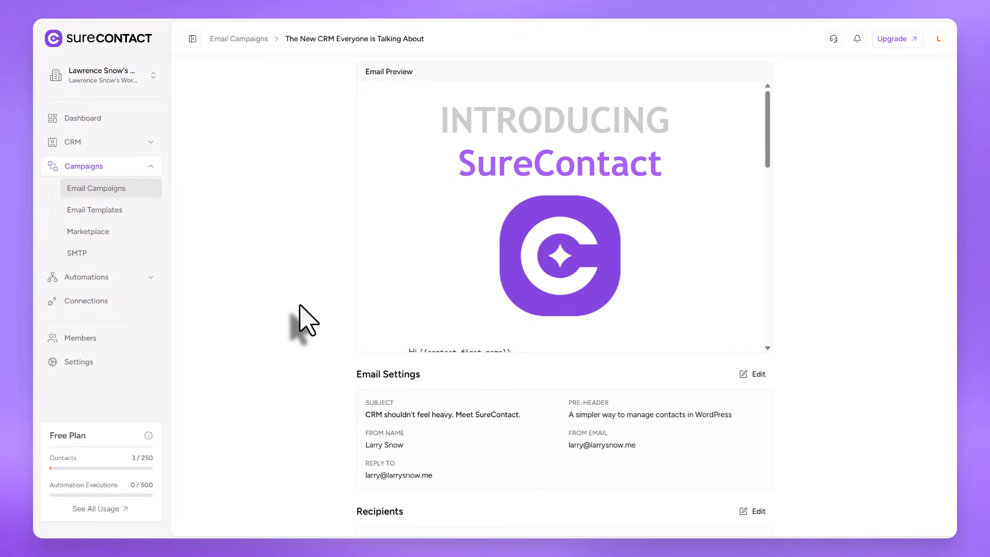
scroll(304, 318, down, 1)
scroll(466, 401, down, 1)
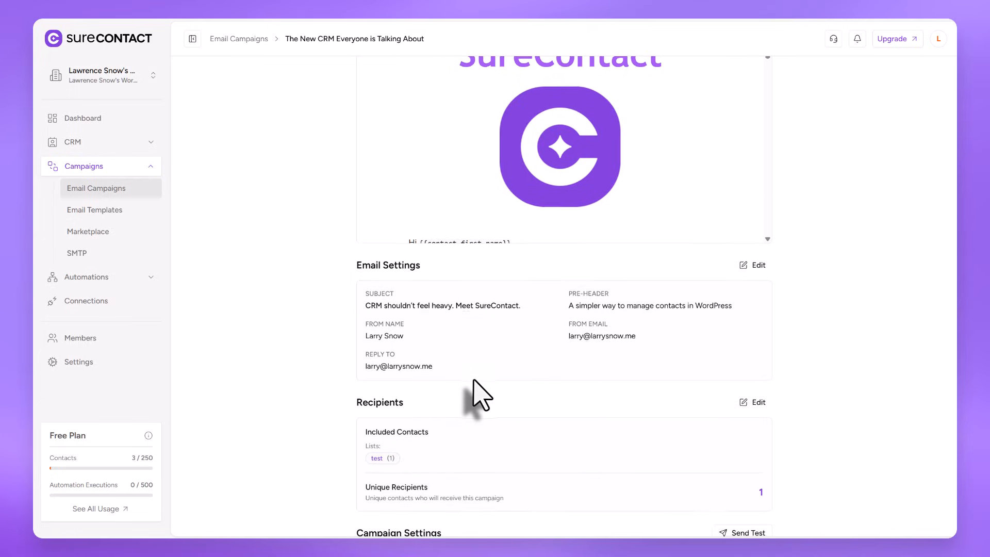
scroll(473, 381, down, 3)
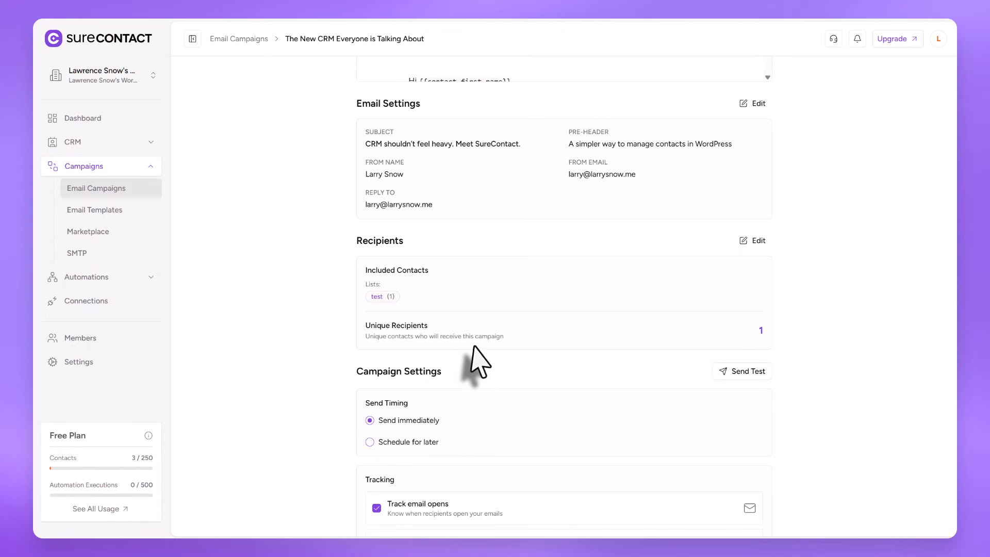
scroll(480, 361, down, 2)
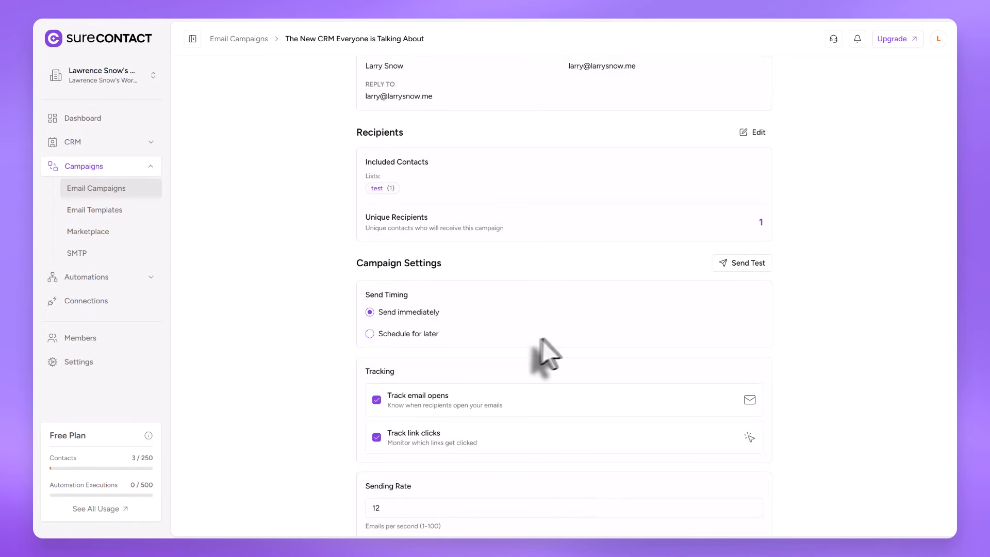
- Try the Schedule for later timing with its date and time picker, and switch back to Send immediately
click(420, 336)
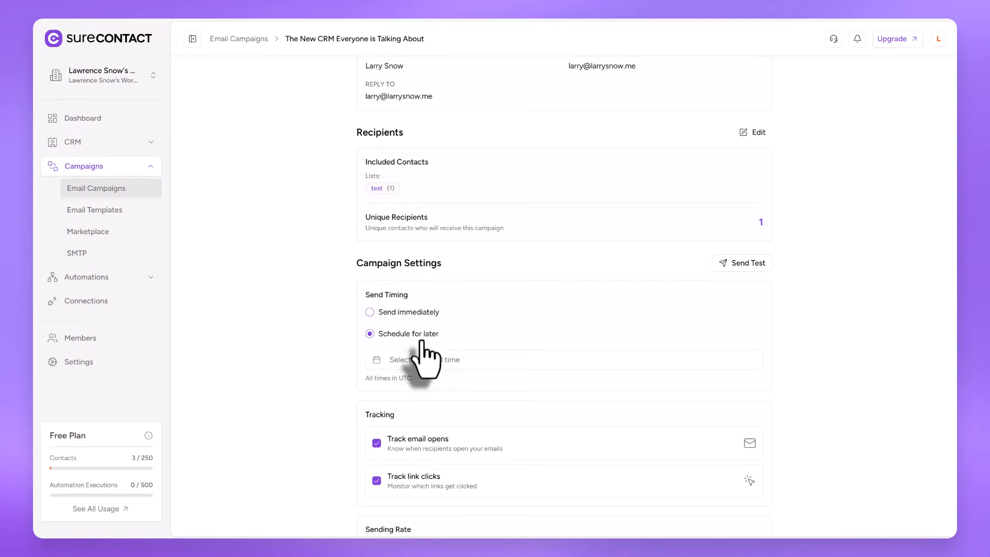
click(421, 361)
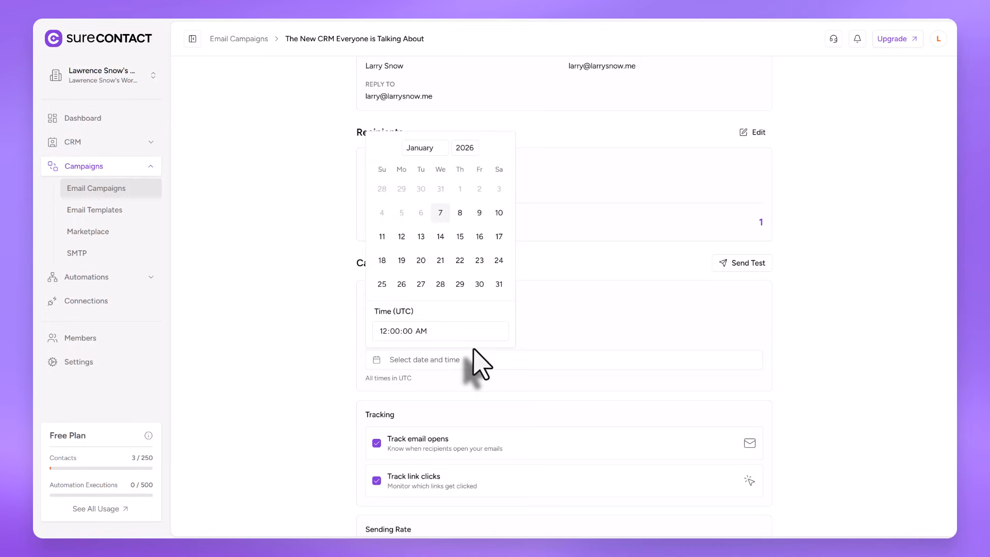
click(556, 328)
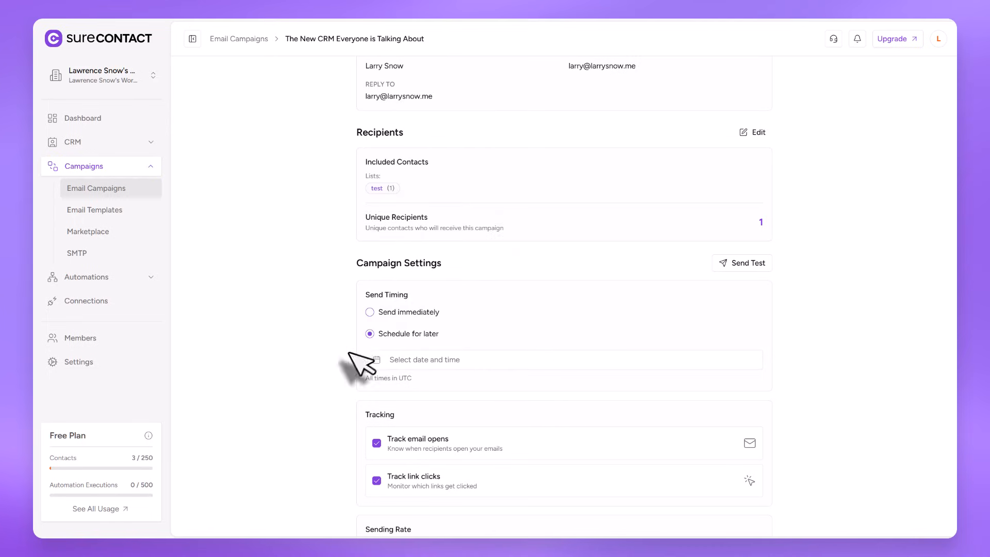
scroll(361, 310, down, 2)
click(369, 204)
- Examine the campaign's tracking options, sending rate and UTM parameter fields
scroll(501, 287, down, 1)
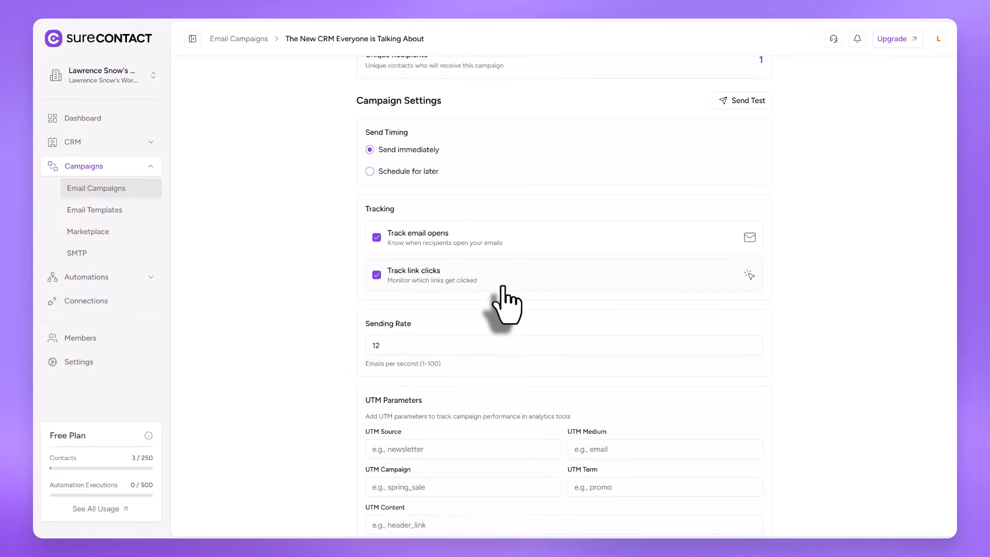
scroll(344, 336, down, 1)
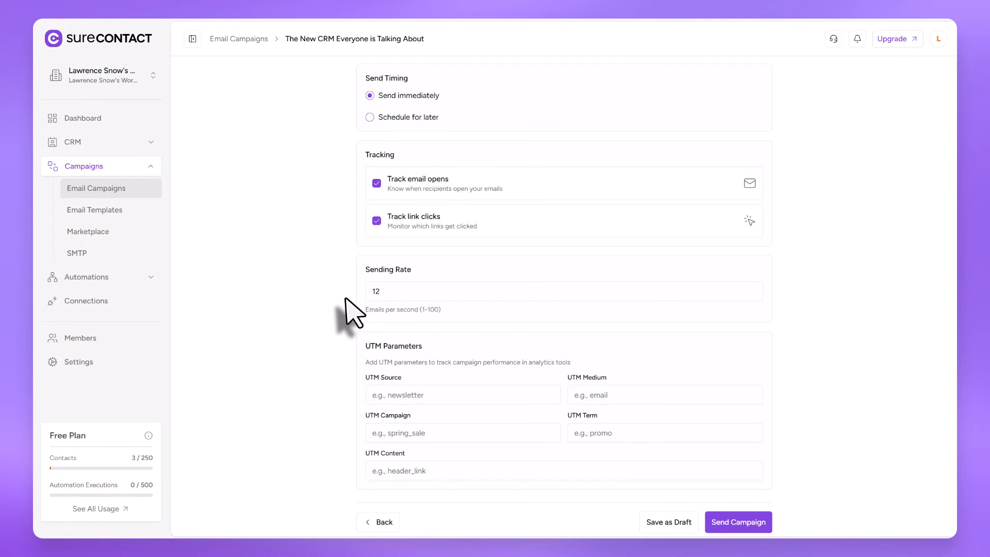
- Switch to Gmail, open the received email "CRM shouldn't feel heavy. Meet SureContact." and highlight the personalized first name in its greeting
scroll(343, 309, down, 1)
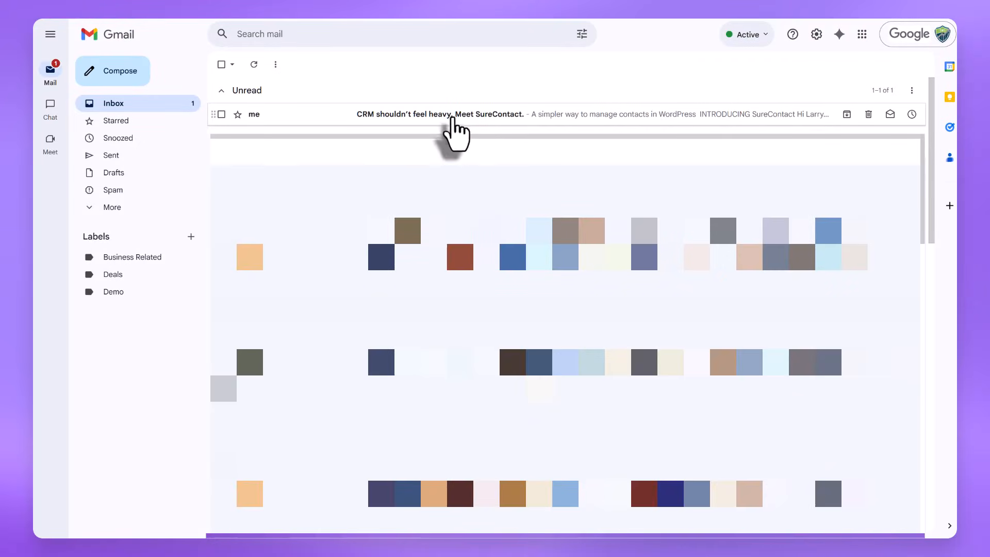
click(452, 119)
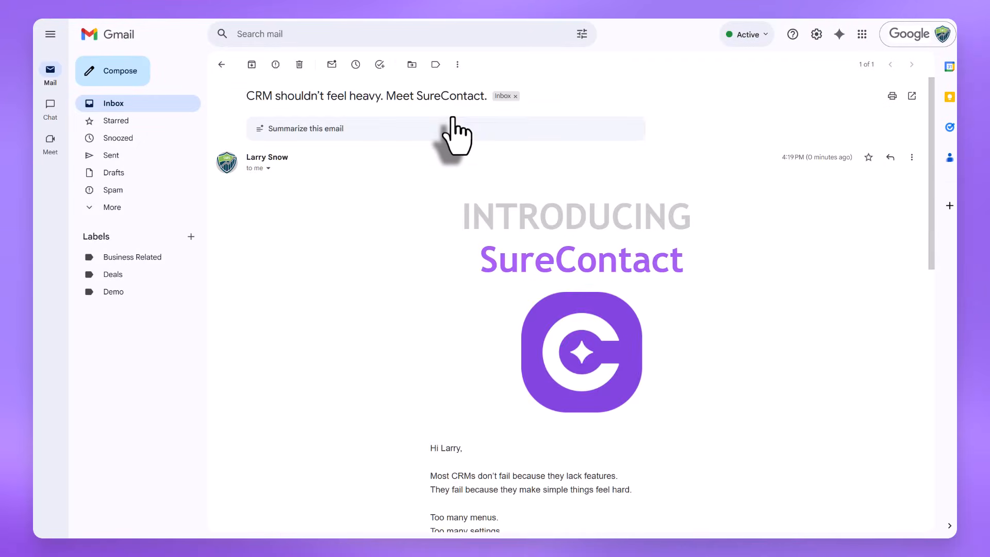
scroll(363, 335, down, 1)
scroll(367, 326, down, 1)
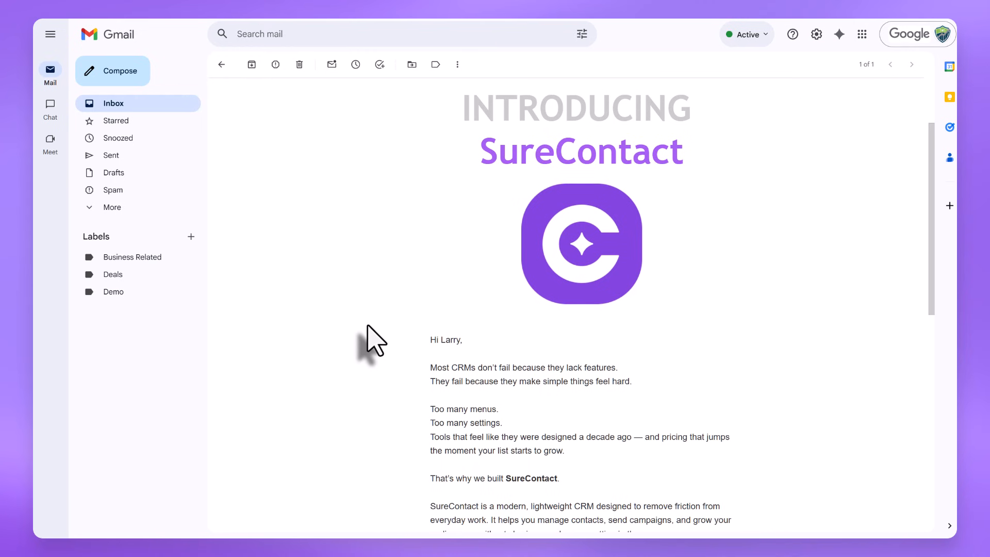
scroll(374, 340, down, 2)
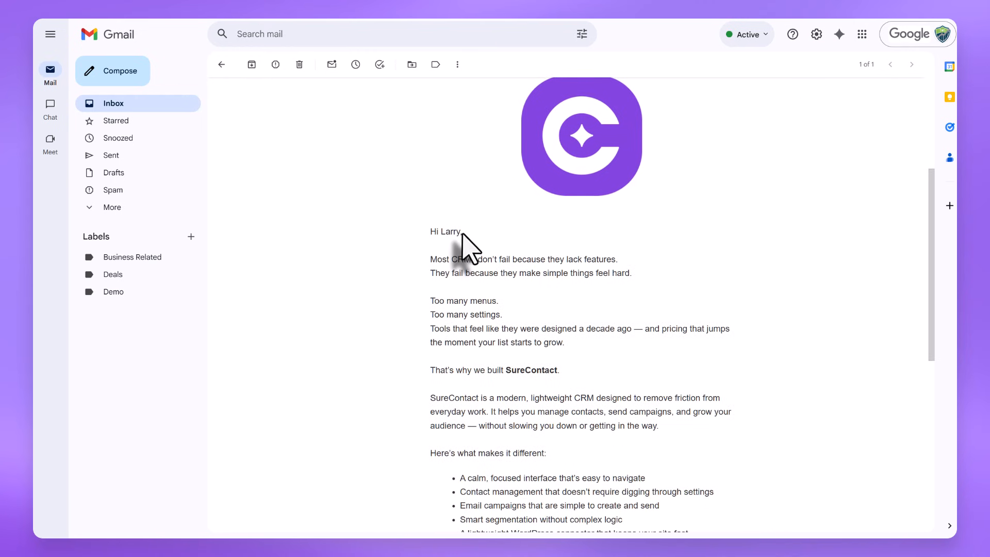
drag(463, 232, 438, 233)
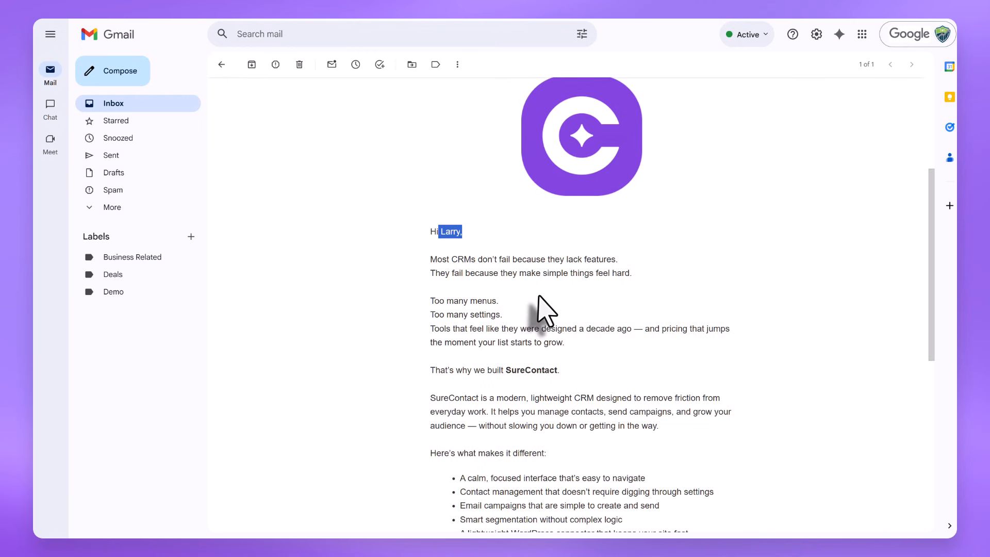
- Read through the received email's body down to its call-to-action button, unsubscribe link and social icons, and return to its beginning
scroll(539, 297, down, 3)
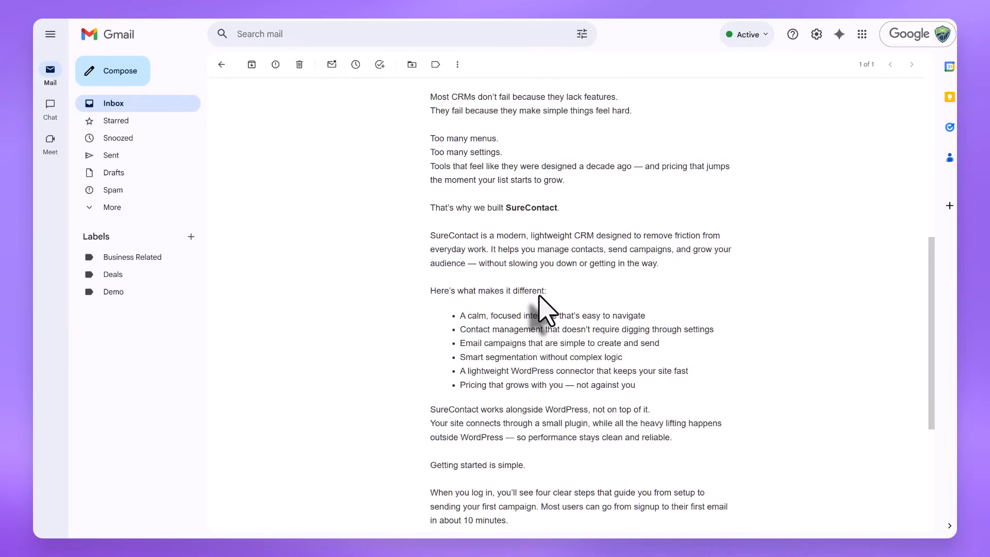
scroll(536, 301, down, 5)
scroll(441, 348, up, 1)
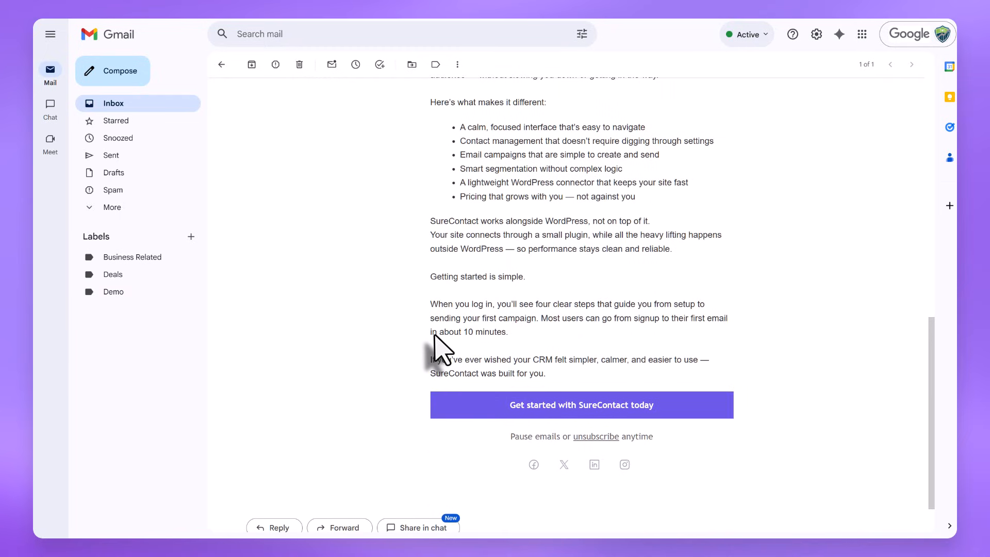
scroll(434, 336, up, 1)
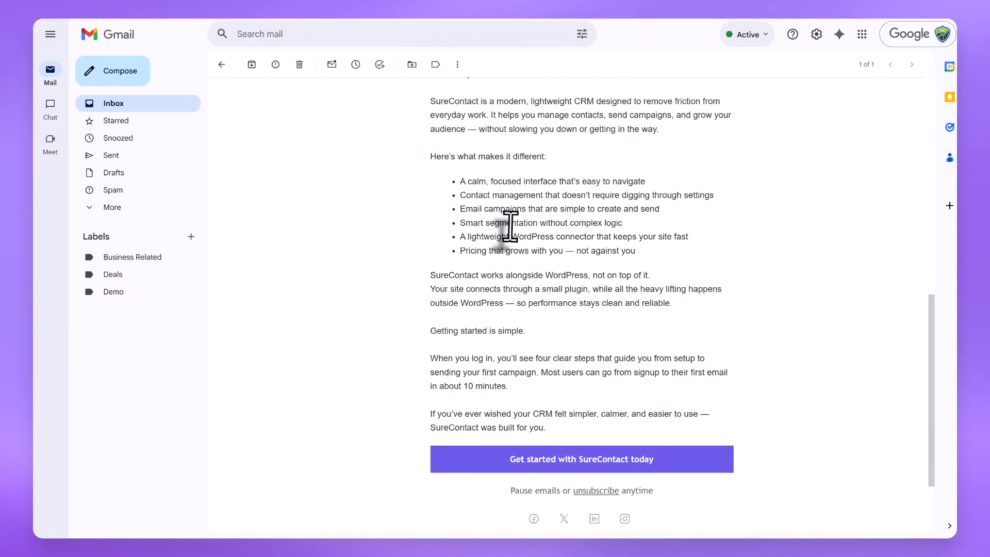
scroll(511, 226, up, 1)
scroll(511, 226, up, 10)
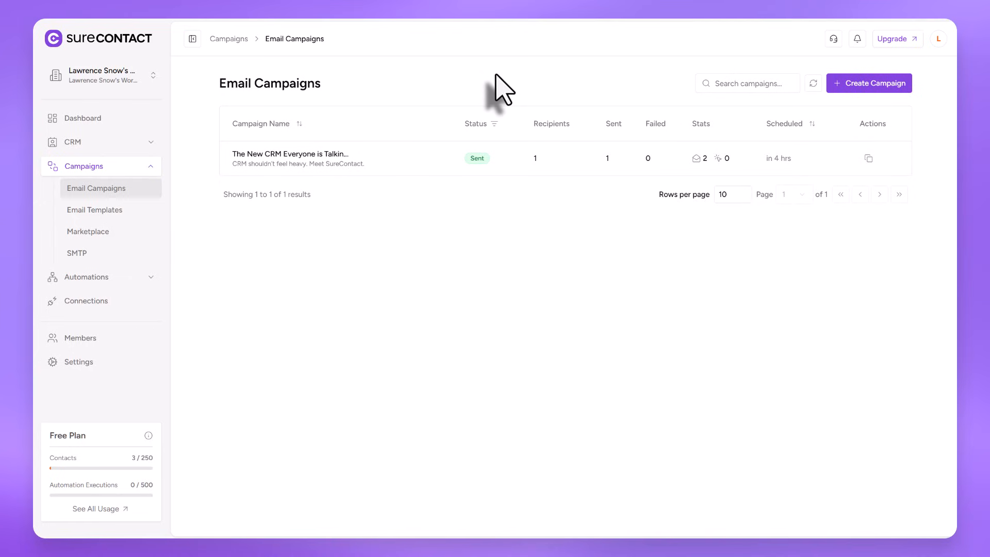
- Switch back to SureContact and open the Dashboard to review the setup steps, Email Delivery chart and summary cards
click(90, 117)
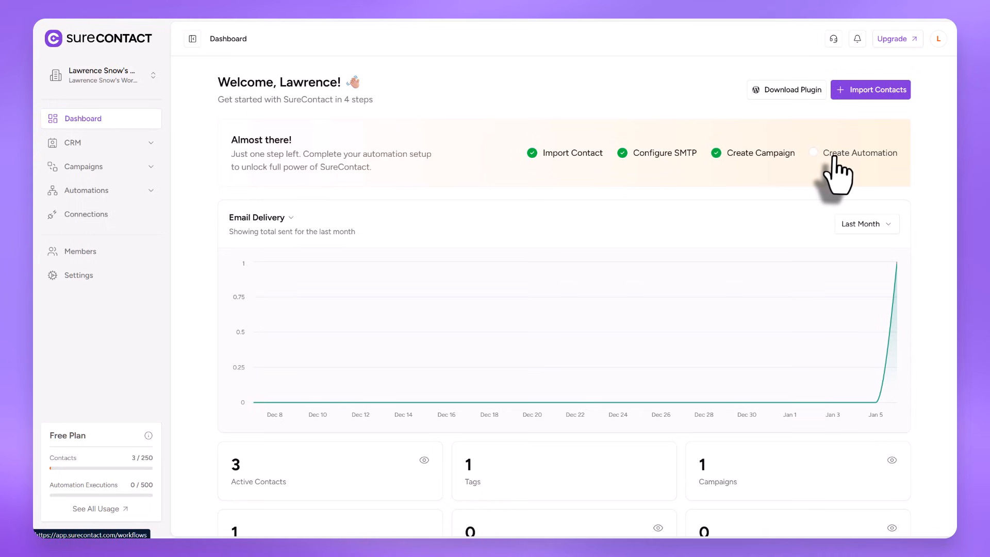
scroll(619, 247, down, 1)
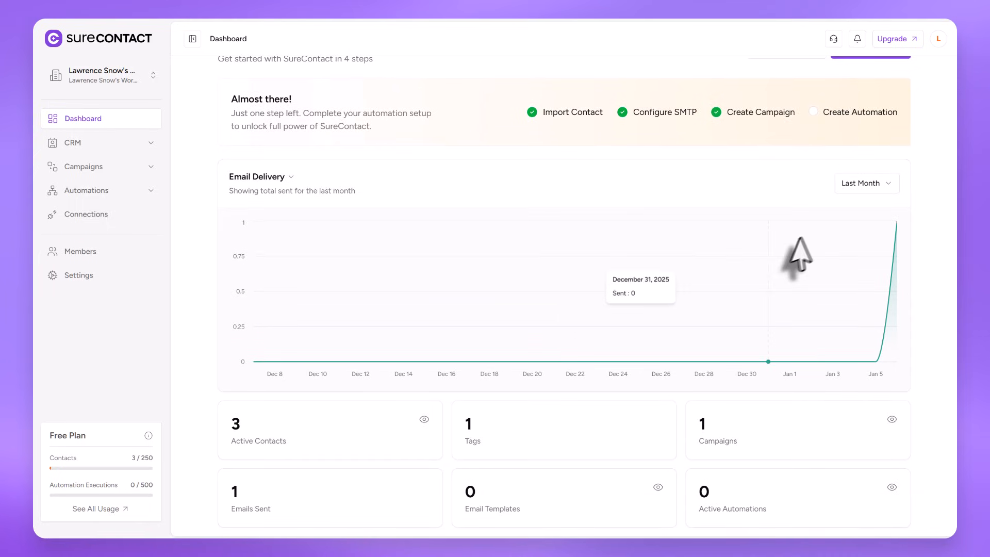